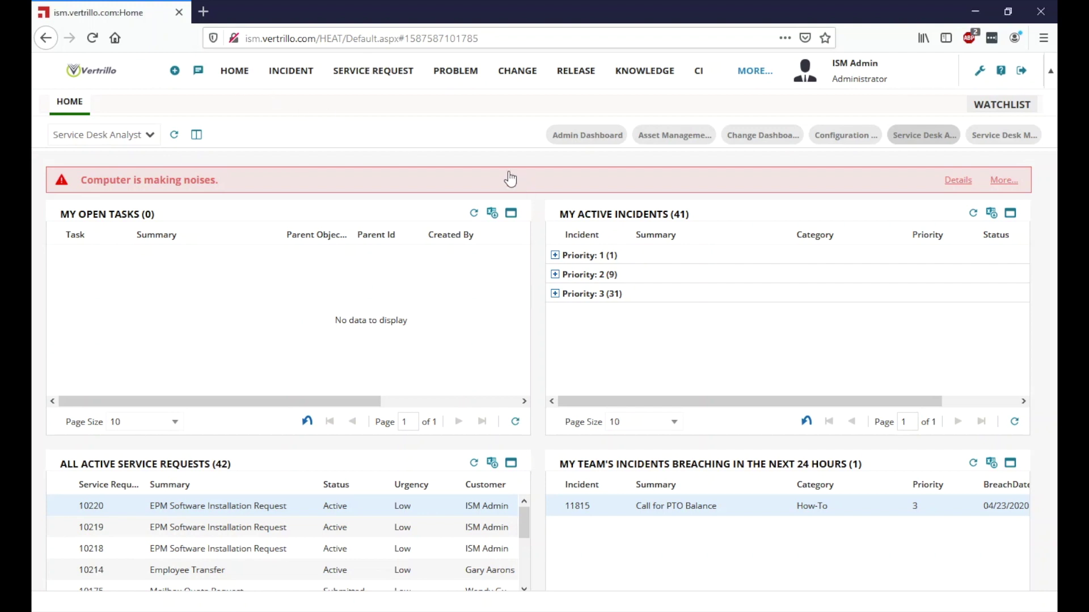
Step: Open incident 11815 'Call for PTO Balance' from All Active Incidents and check it is assigned to Service Desk
click(305, 80)
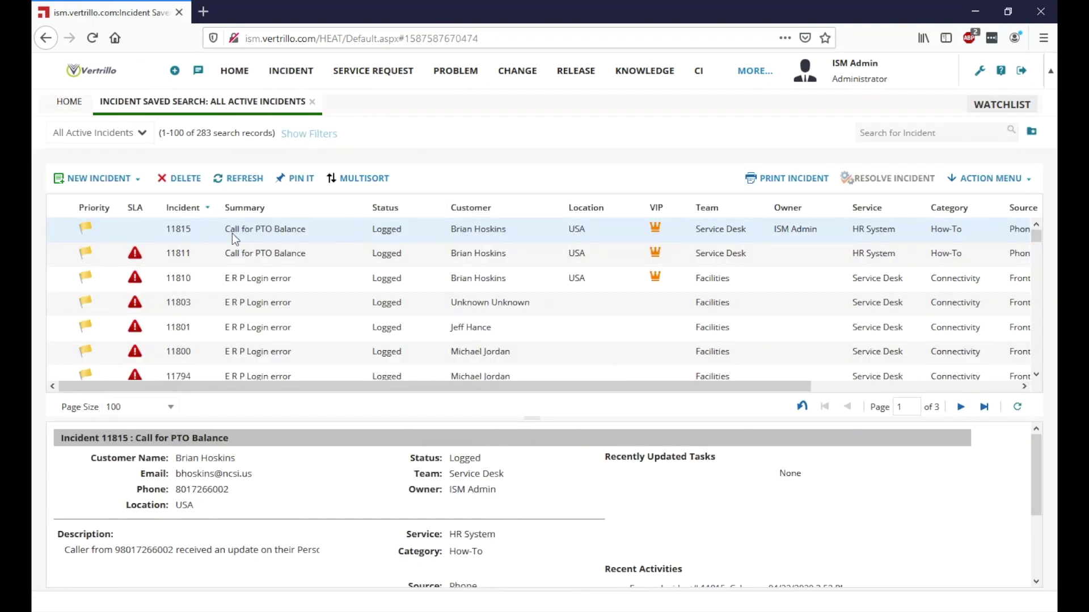
double_click(350, 236)
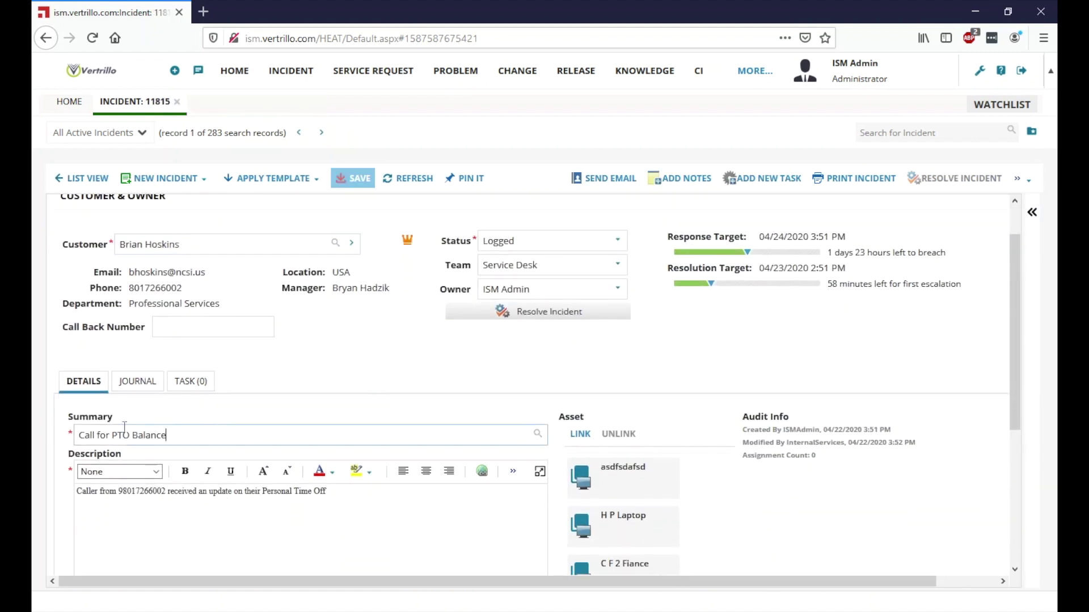
click(332, 407)
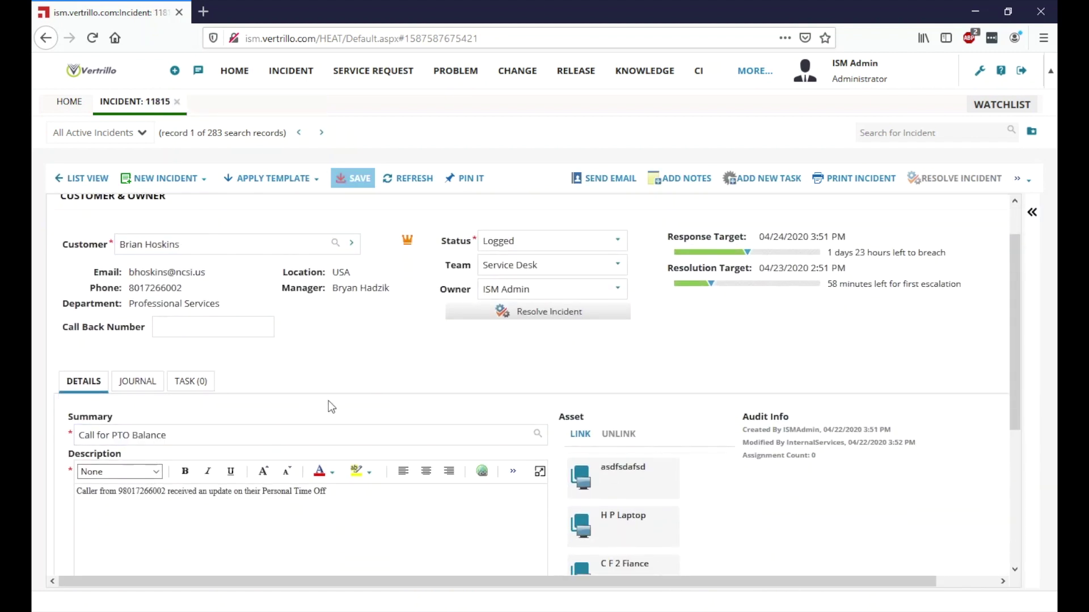
scroll(380, 338, down, 2)
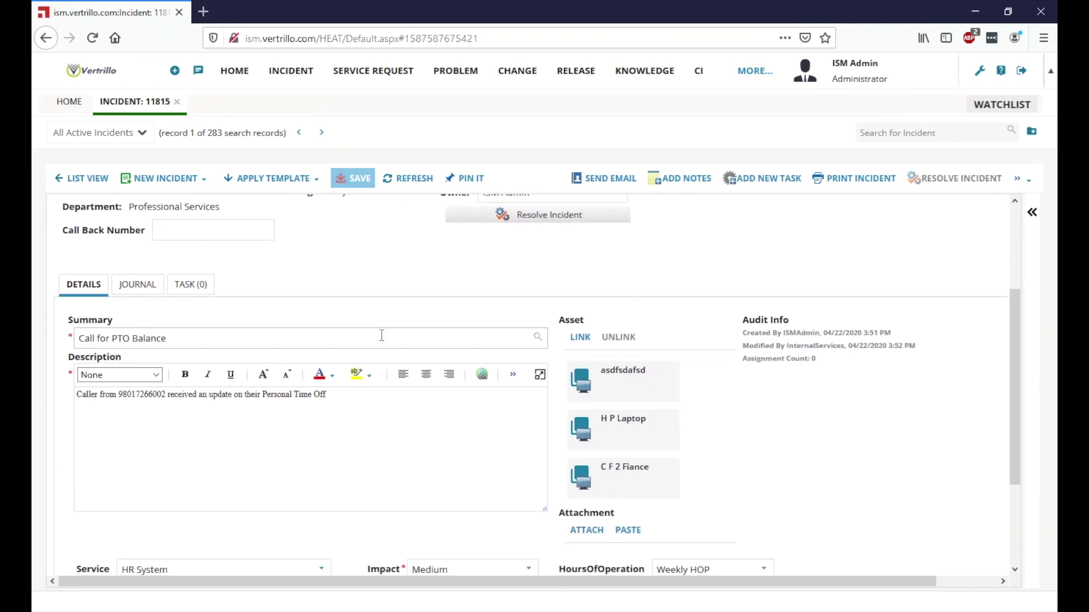
scroll(557, 253, up, 2)
drag(585, 266, 416, 271)
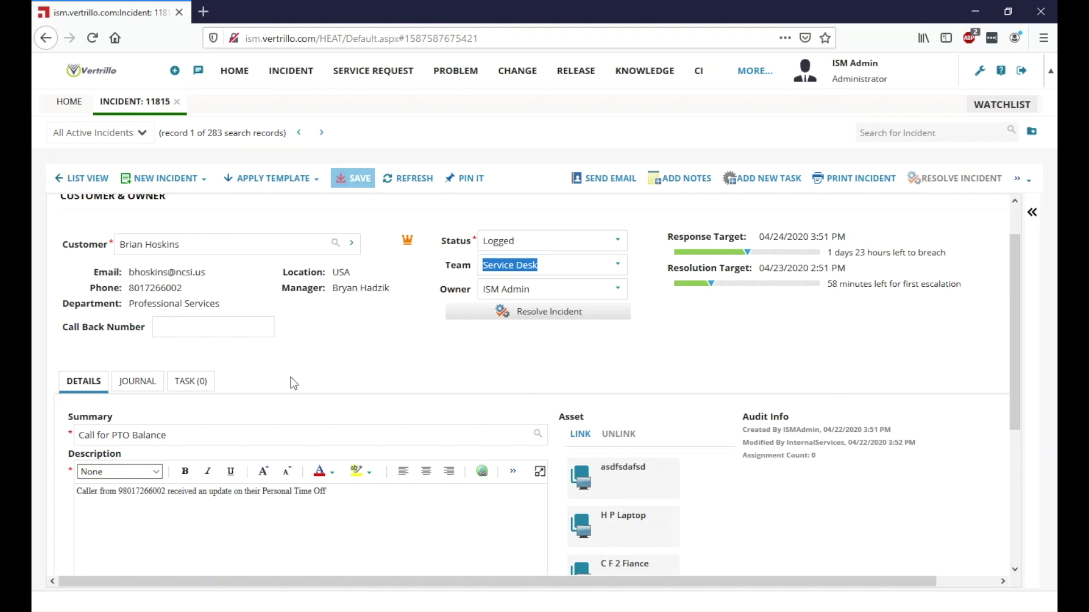
Step: Create a new task for the incident with summary 'PTO Request' and details saying the customer is seeking PTO hours
click(202, 382)
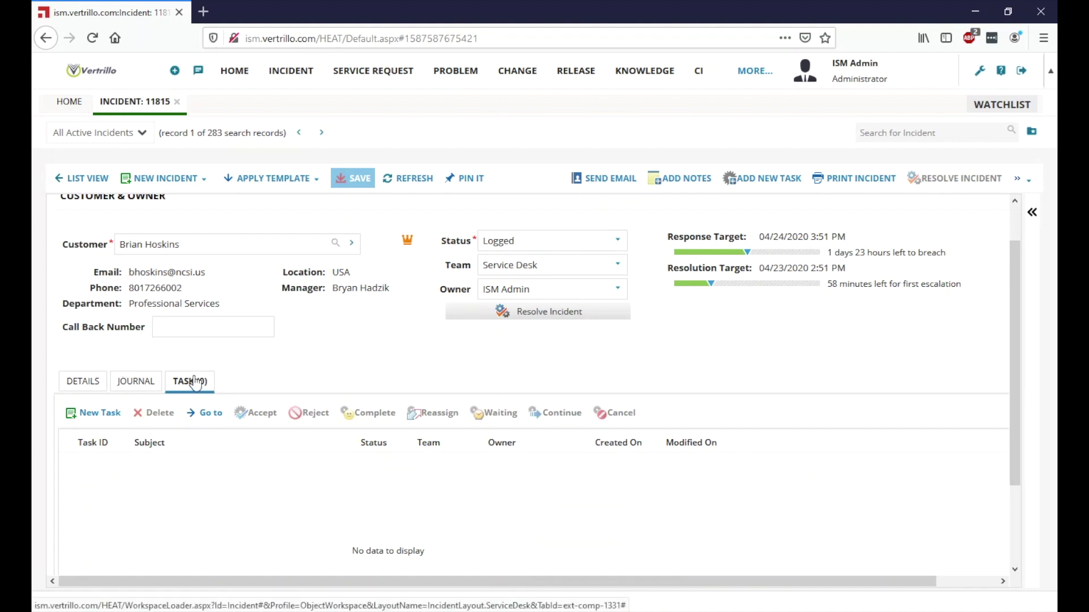
click(100, 421)
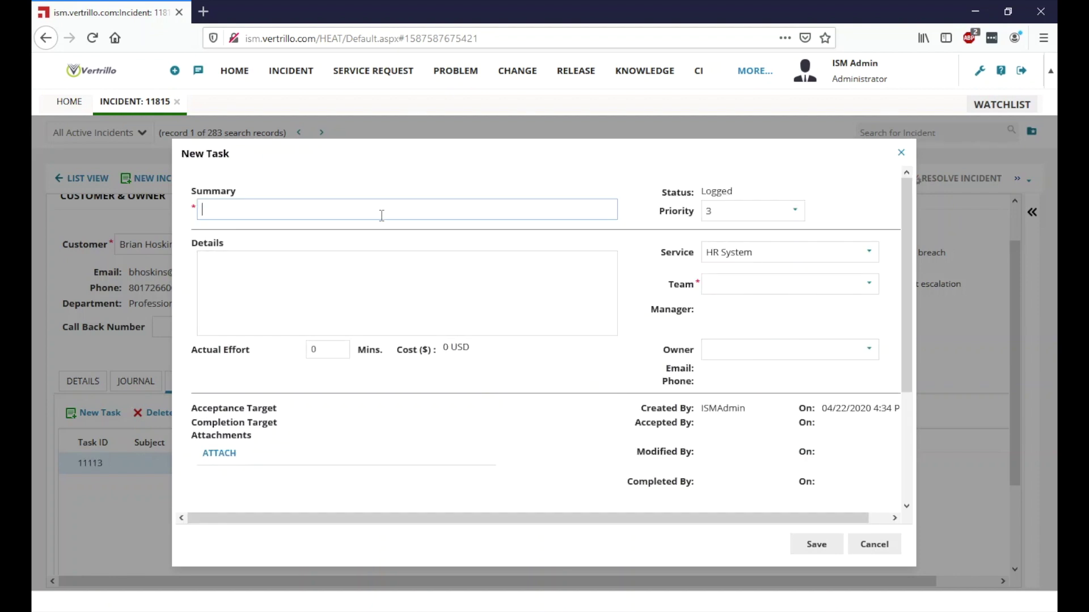
text(PTO Request)
click(386, 326)
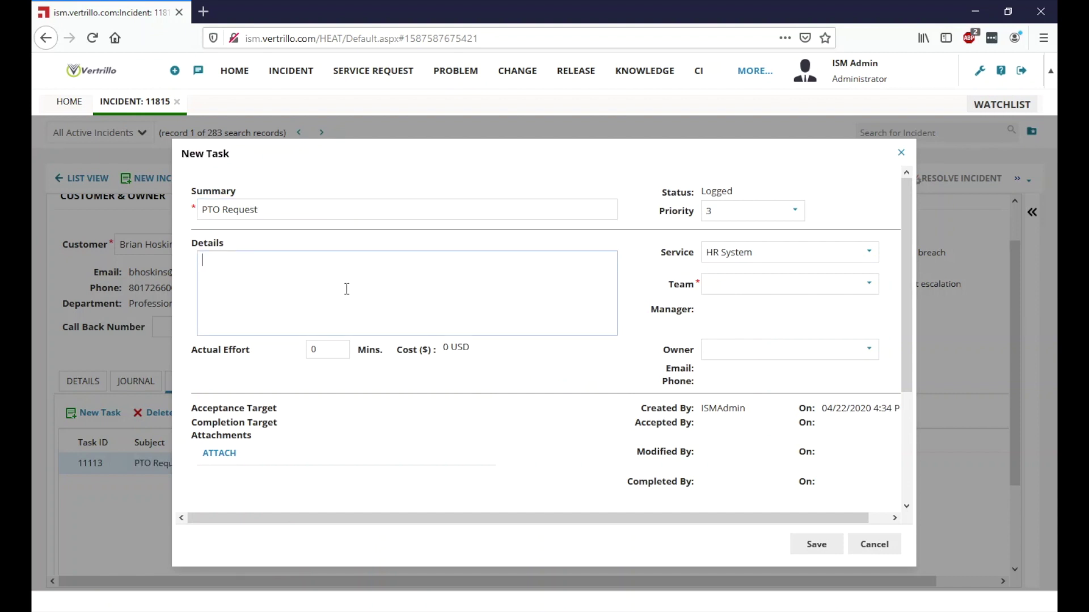
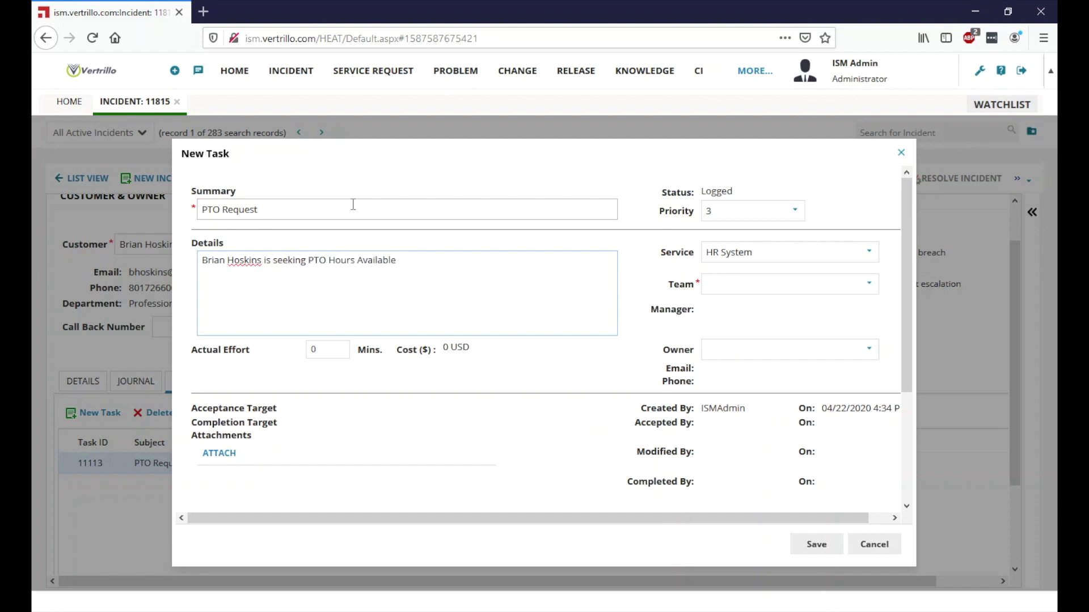
Step: Assign the PTO Request task to the HR team and save it
click(682, 256)
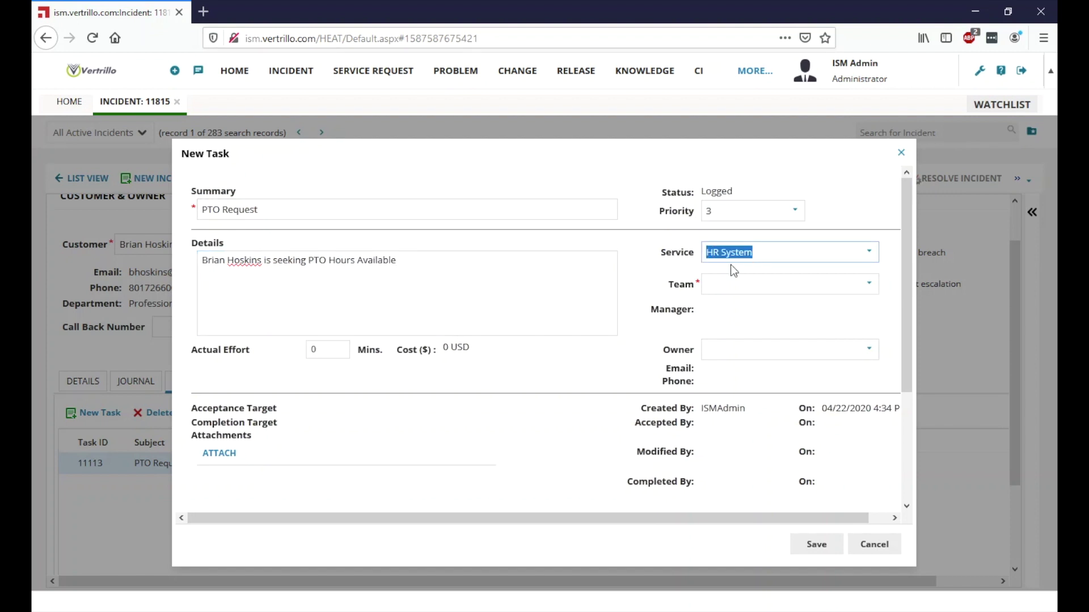
click(760, 284)
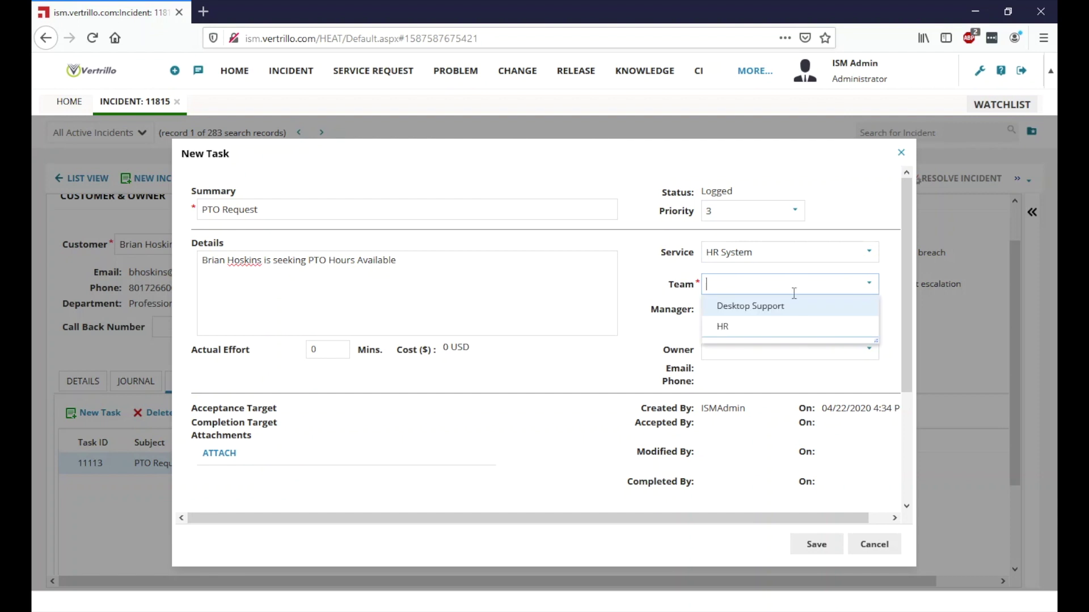
click(739, 327)
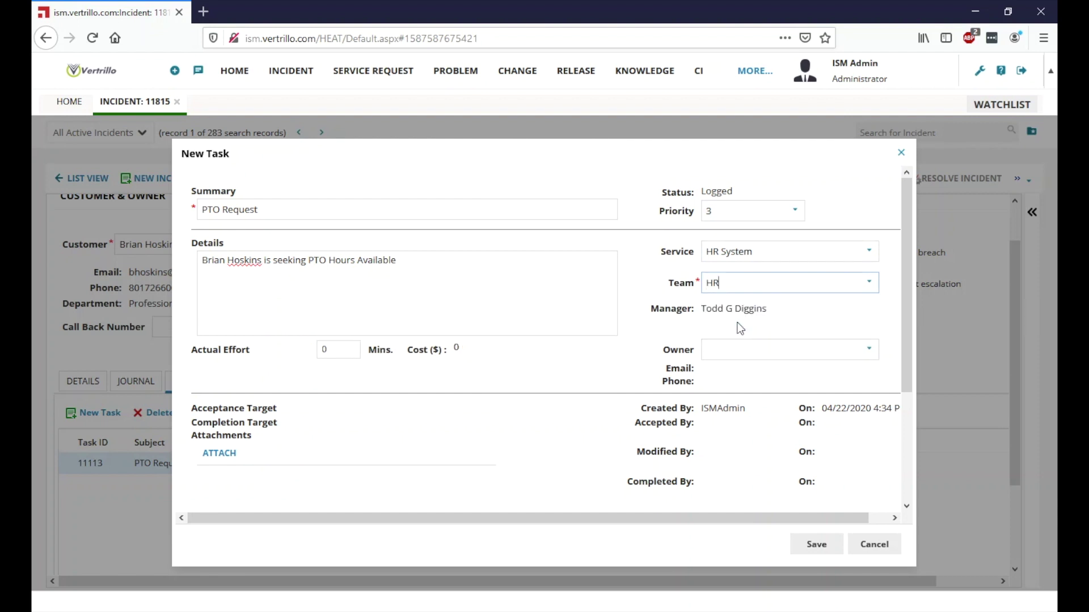
drag(720, 314, 750, 312)
click(789, 308)
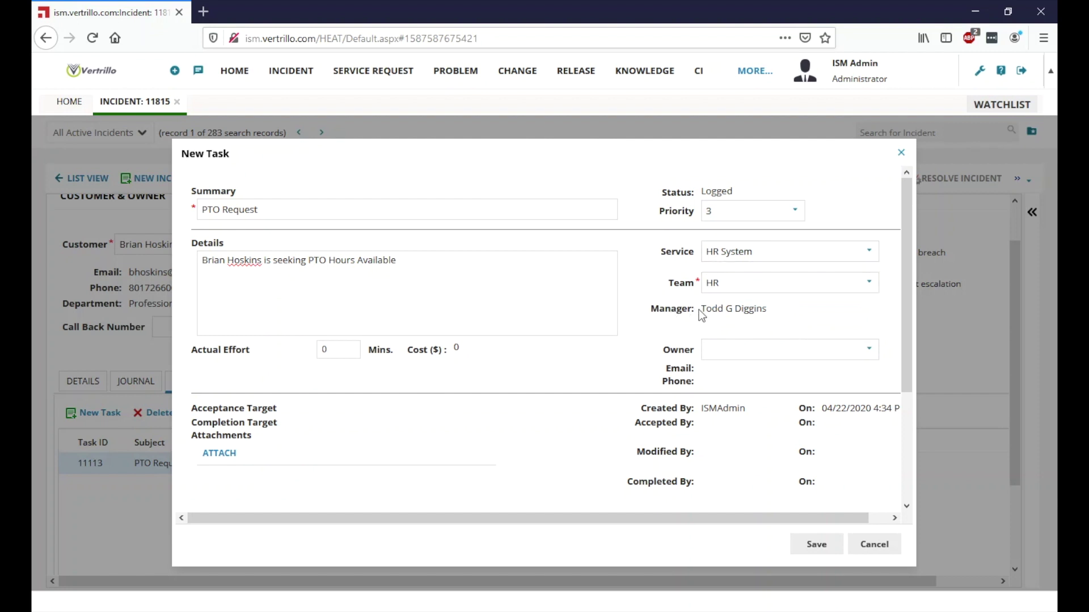
drag(703, 310, 662, 315)
click(778, 316)
click(811, 546)
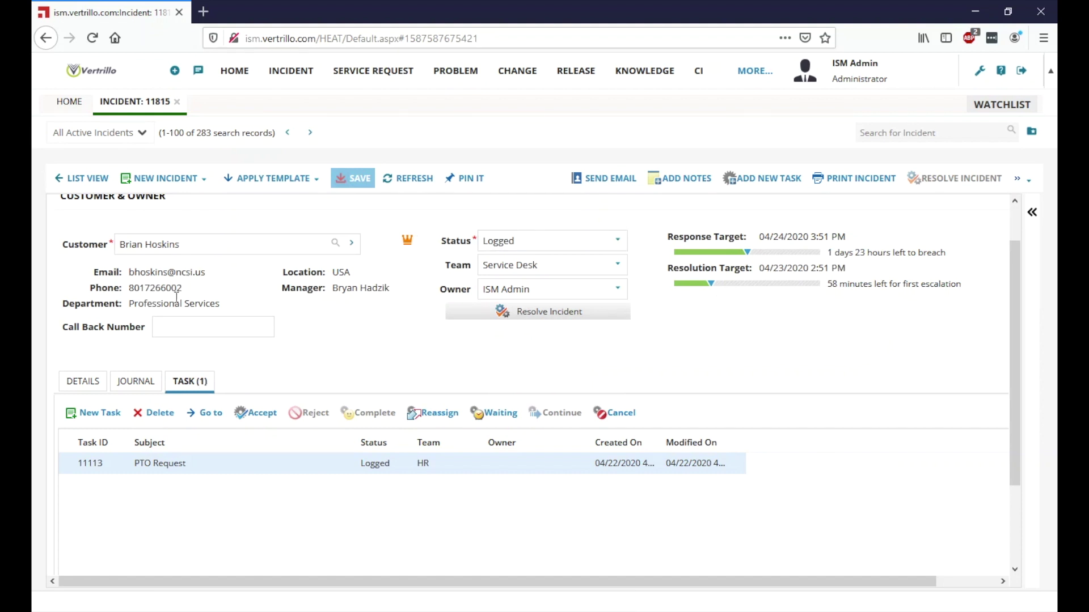
Step: Set incident 11815's status from Logged to Active, save, and view the journal
click(74, 384)
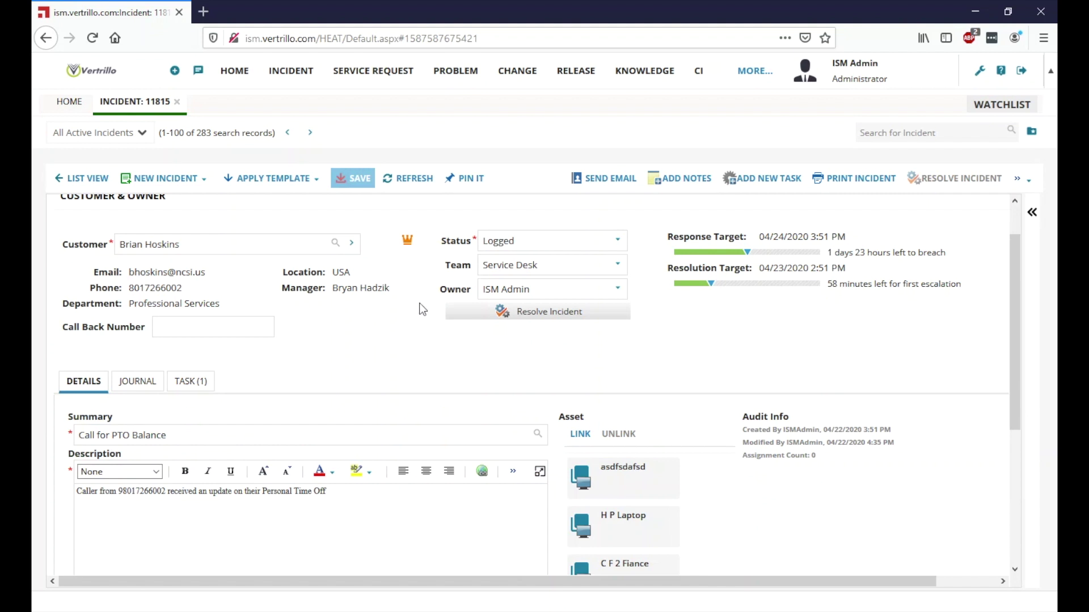
click(618, 242)
click(530, 283)
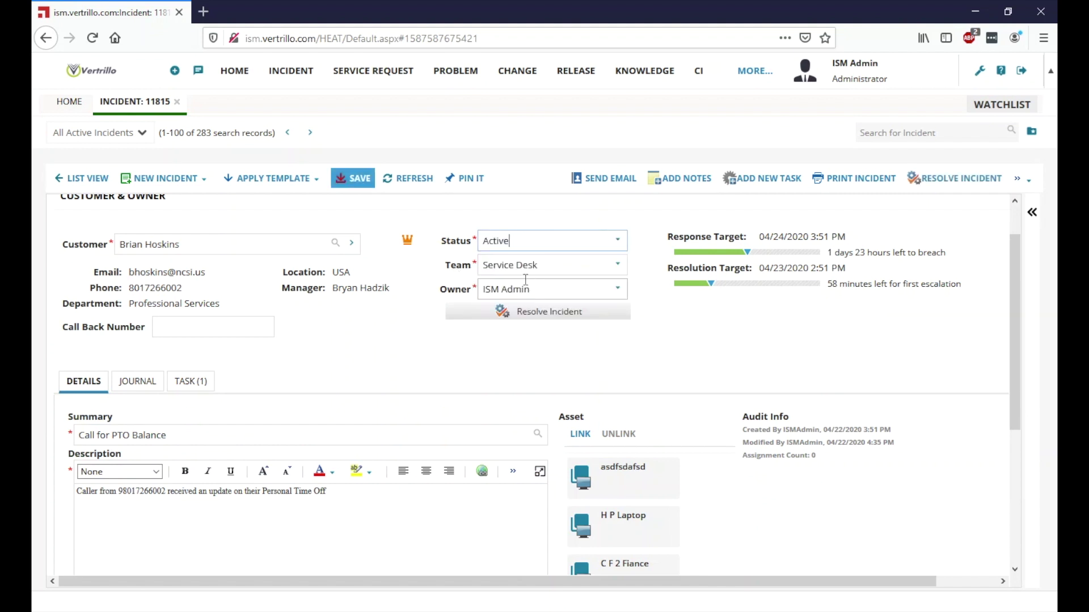
click(356, 179)
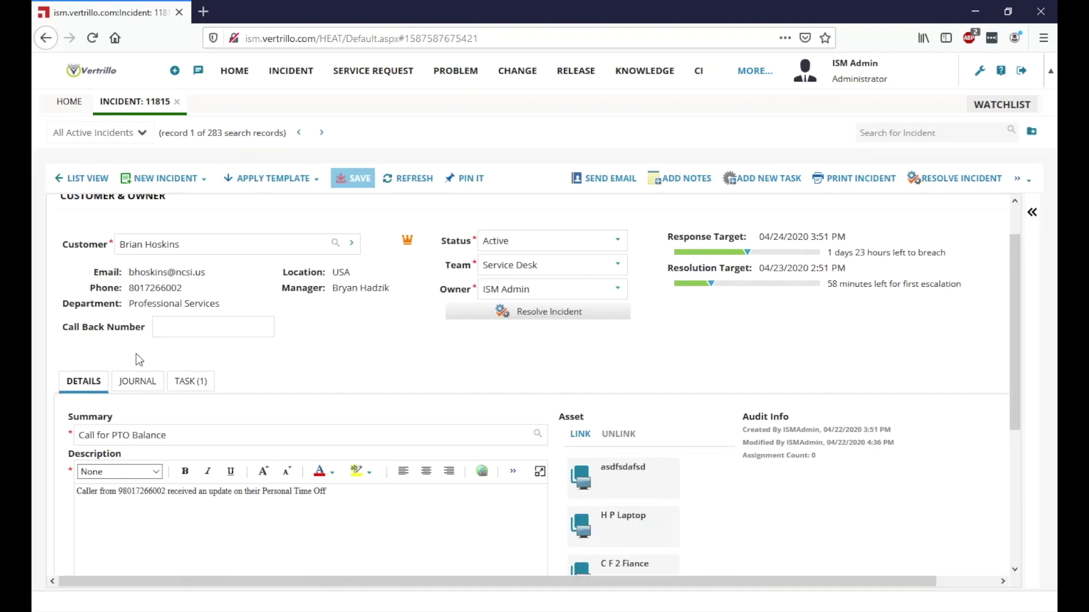
click(139, 378)
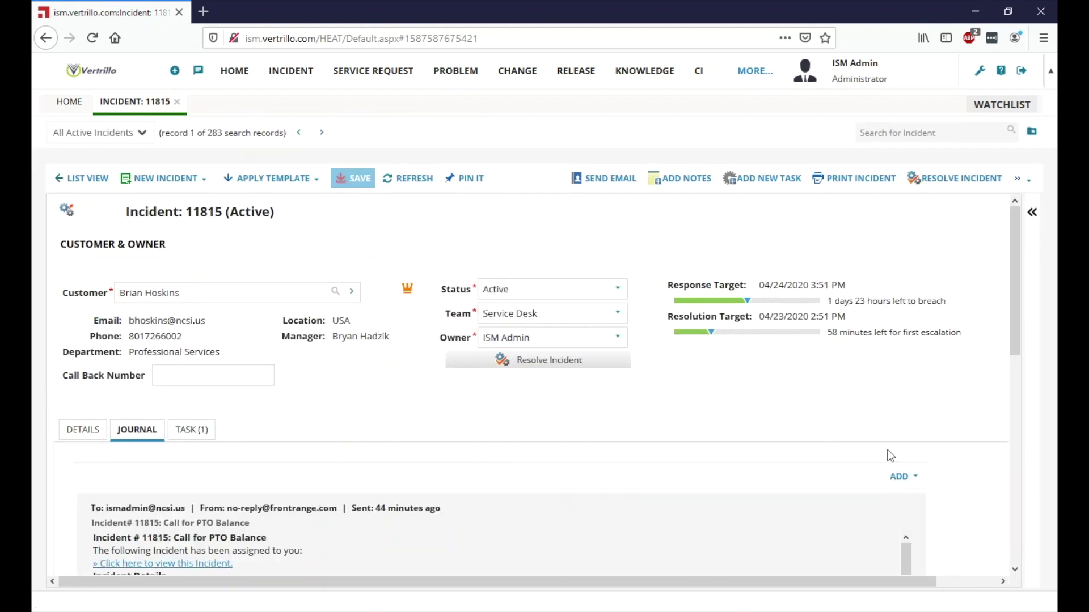
Step: Write a journal email thanking the customer and saying the PTO information was requested and an update will follow
click(913, 483)
click(918, 498)
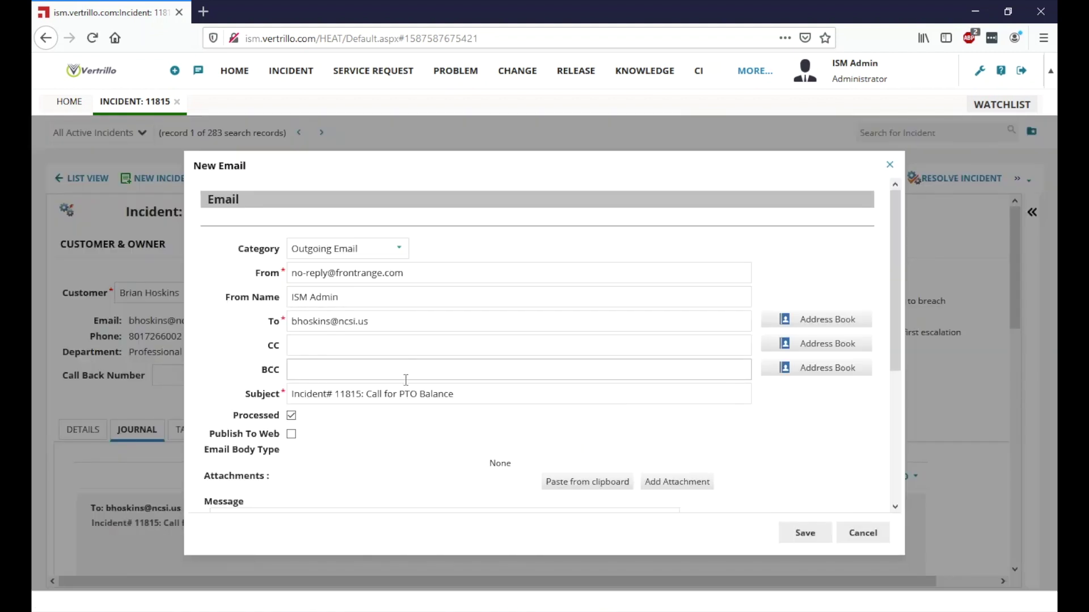
scroll(404, 380, down, 3)
text(Hello and Thanks for contacting the support center.)
key(Return)
text(We have requested this information for you and will update once we hear back.)
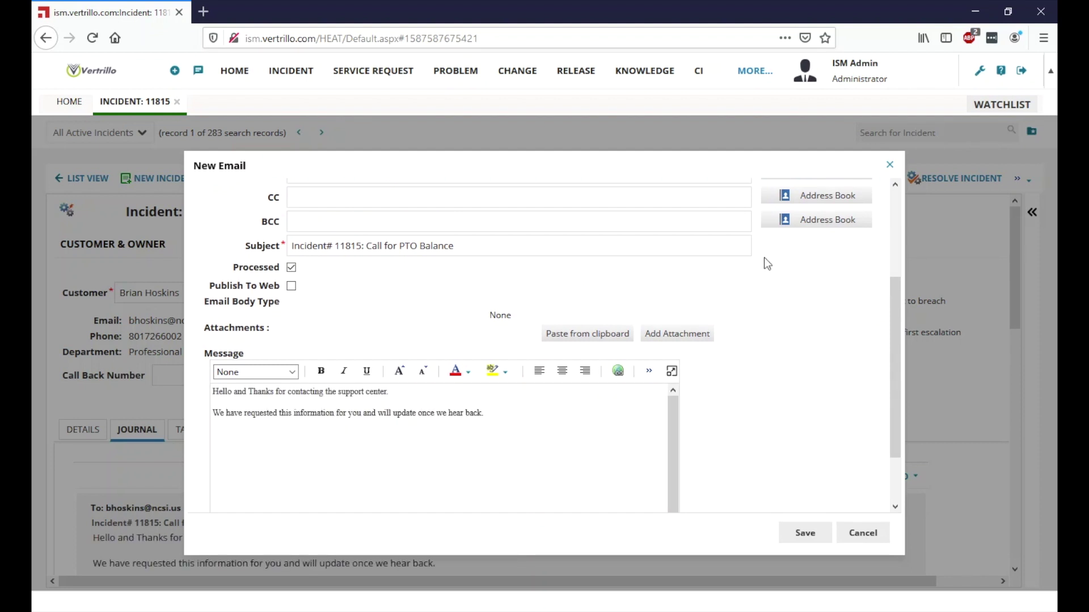
Step: Send the reply email and return to the incident's summary and description
scroll(538, 288, up, 3)
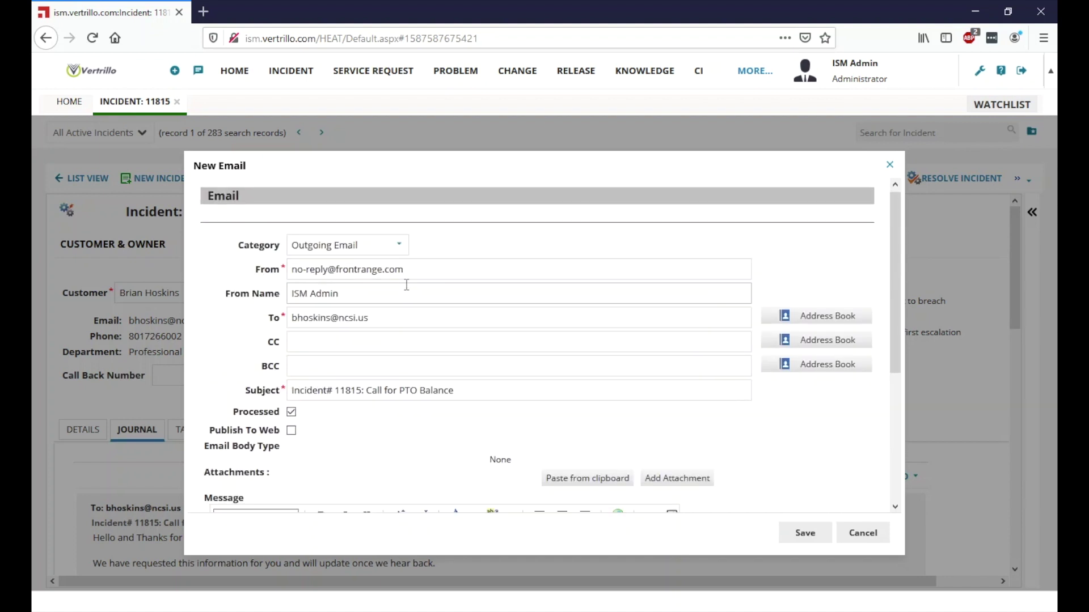
scroll(407, 285, down, 1)
drag(367, 284, 291, 284)
click(548, 309)
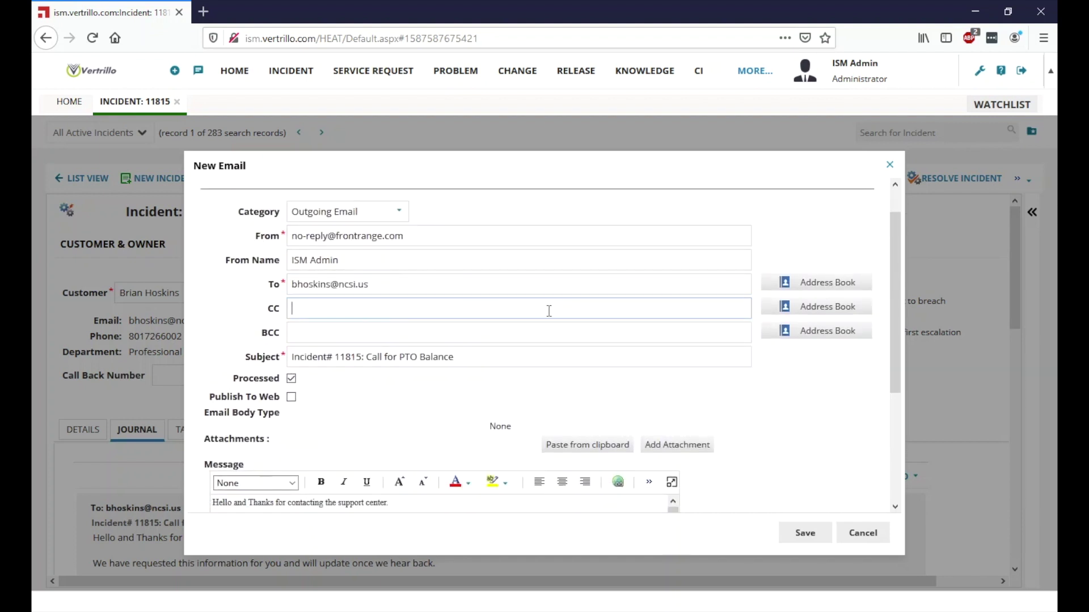
scroll(549, 310, down, 3)
click(821, 538)
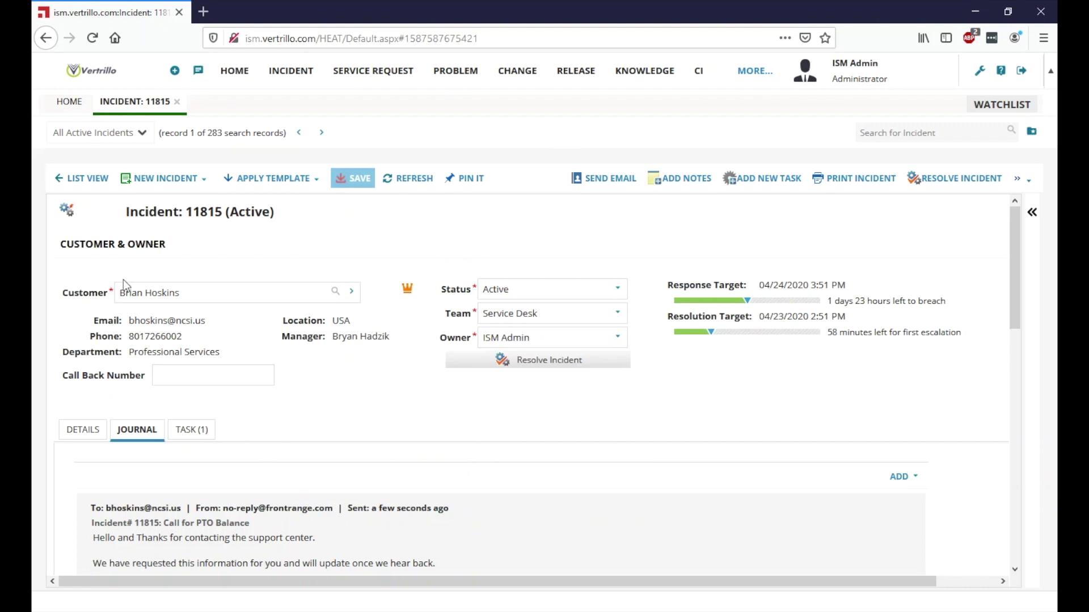
click(94, 431)
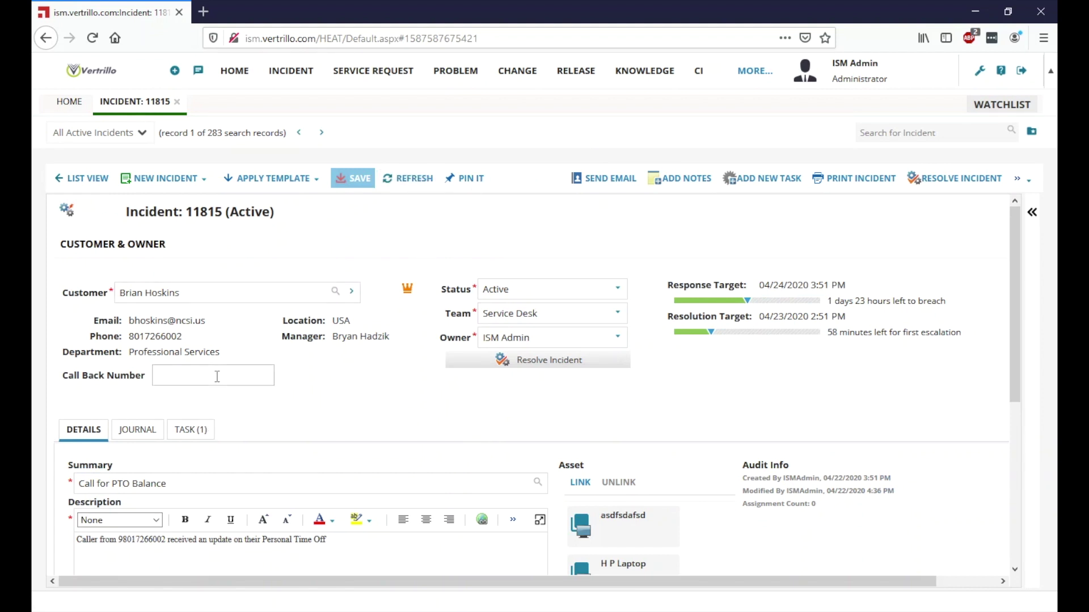
Step: Accept the PTO Request task and begin completing it
click(193, 428)
double_click(214, 514)
key(Escape)
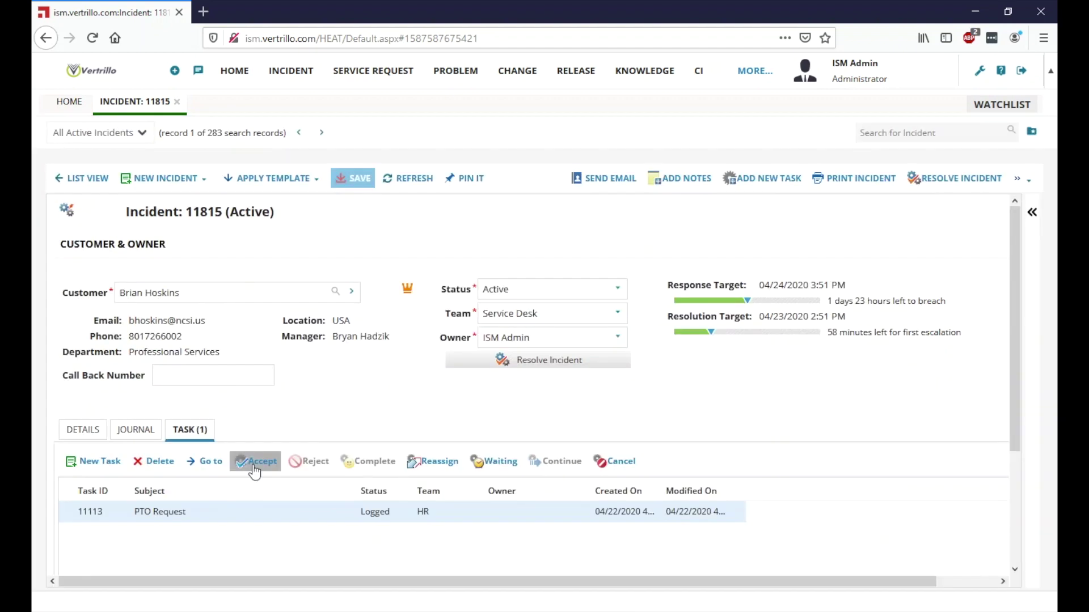
click(255, 461)
click(372, 463)
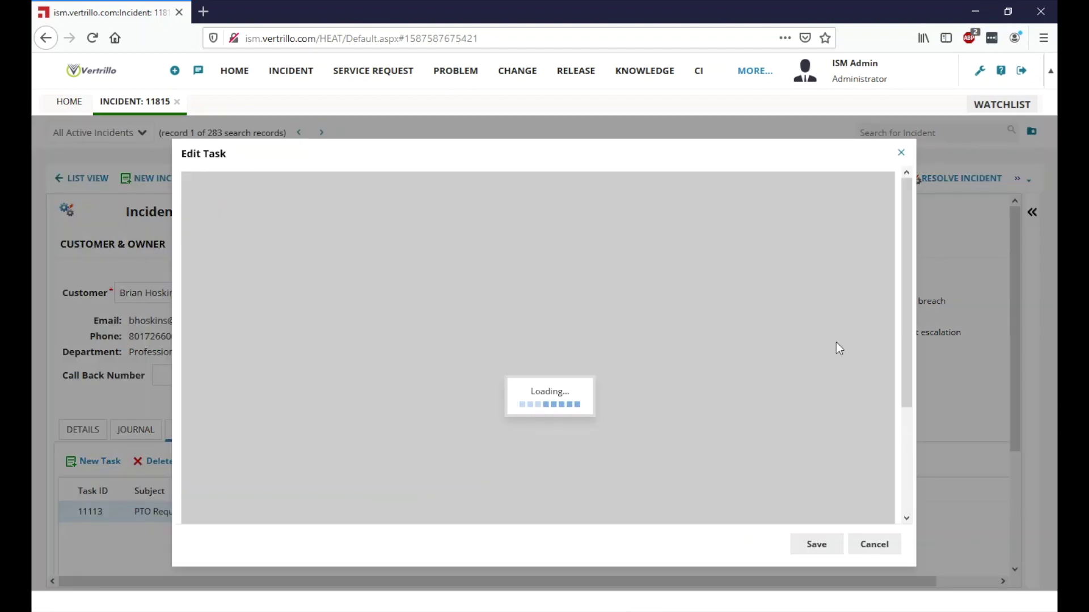
Step: Give the task team HR with the HR staff member as owner, save, and confirm completion
click(850, 284)
click(809, 323)
click(850, 348)
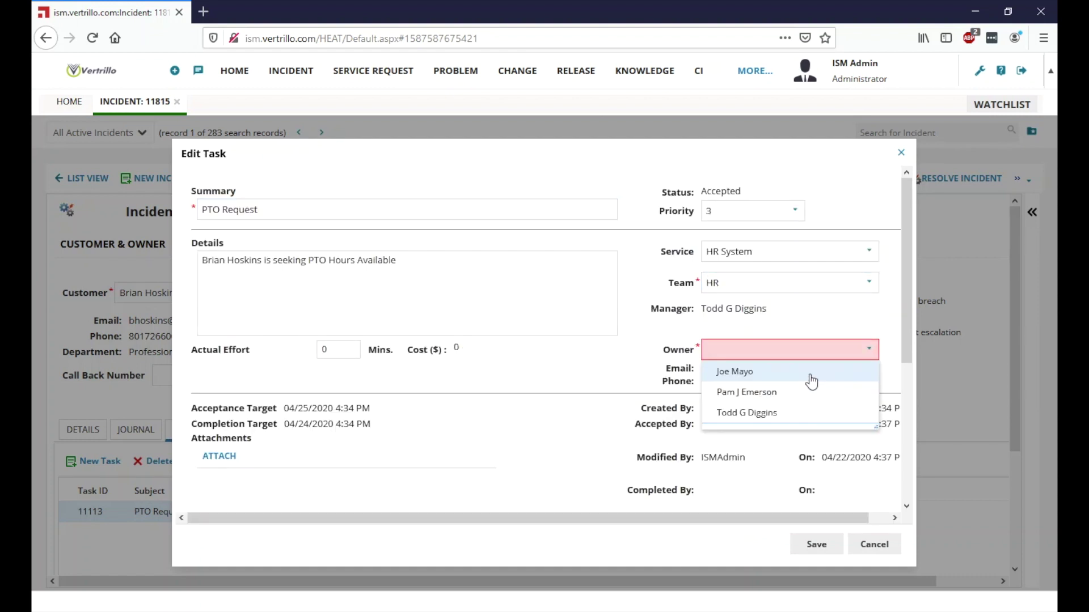
click(749, 369)
click(817, 544)
click(577, 393)
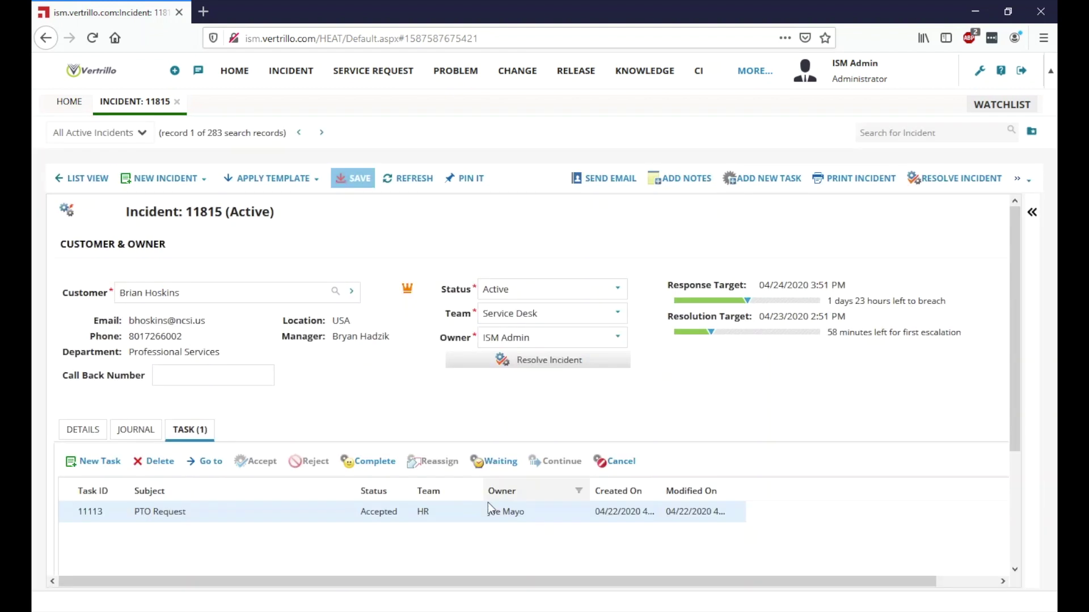
click(367, 461)
click(577, 393)
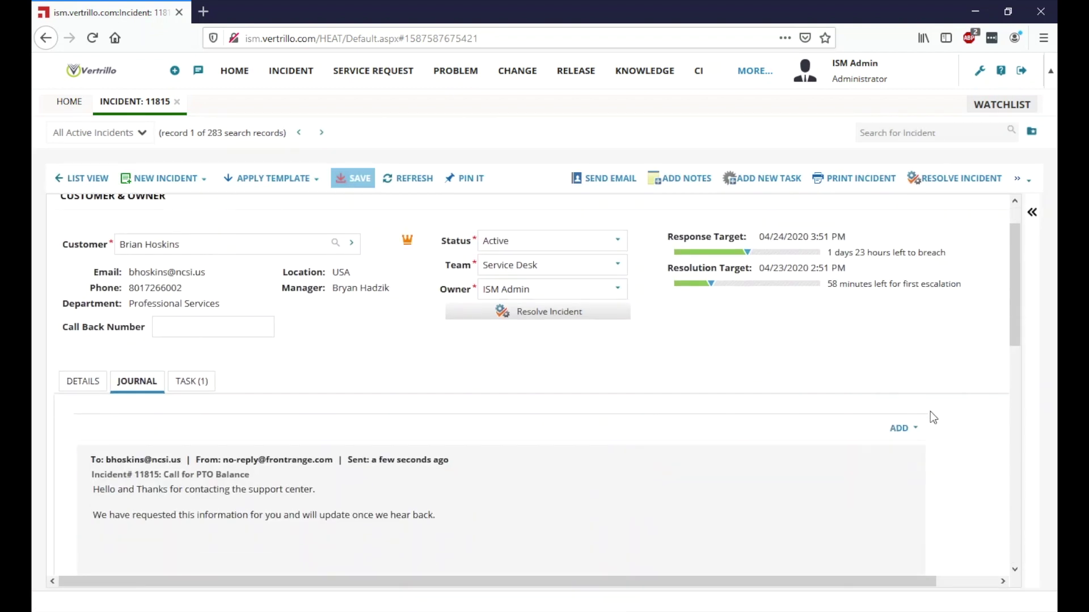
Step: Find and open the HR task owner's record in the Employee workspace
click(755, 71)
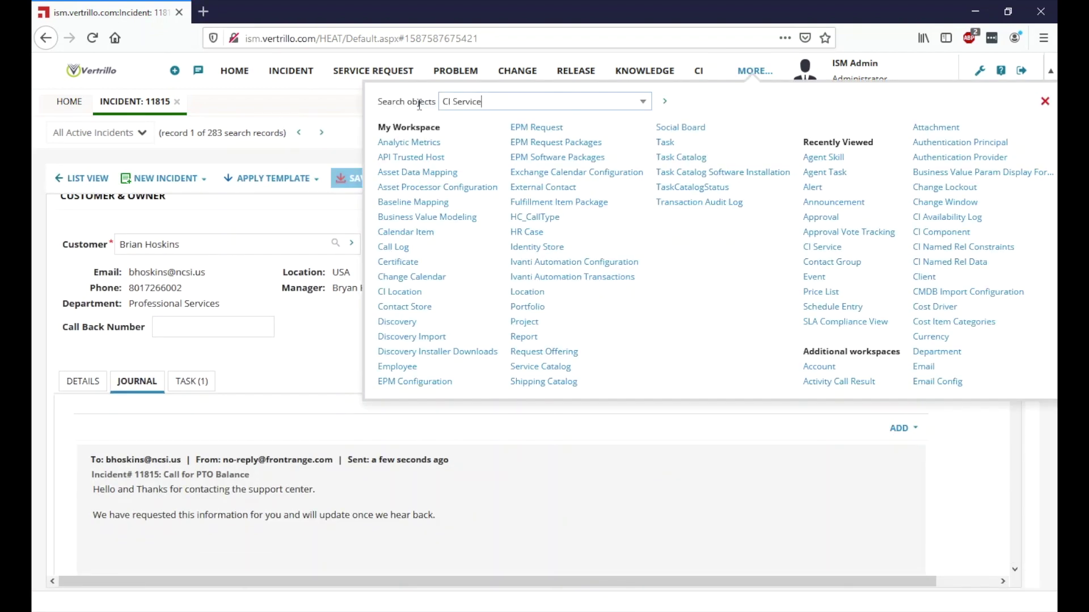
text(empl)
click(468, 116)
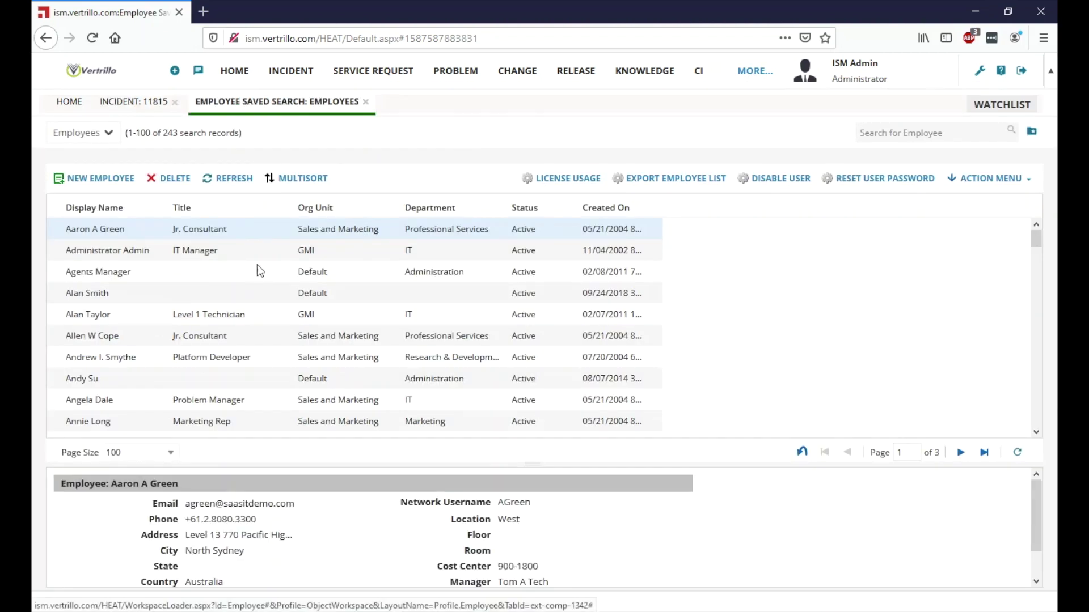
click(910, 139)
click(860, 182)
Step: Give the employee a new internal authentication password, save, and review their roles
click(692, 437)
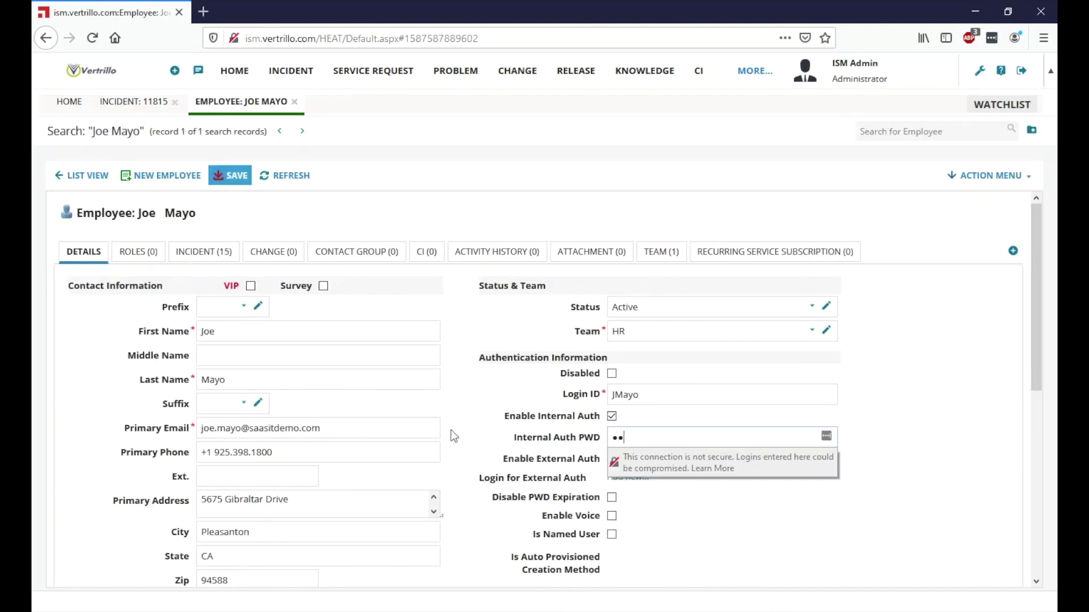
click(229, 175)
click(138, 251)
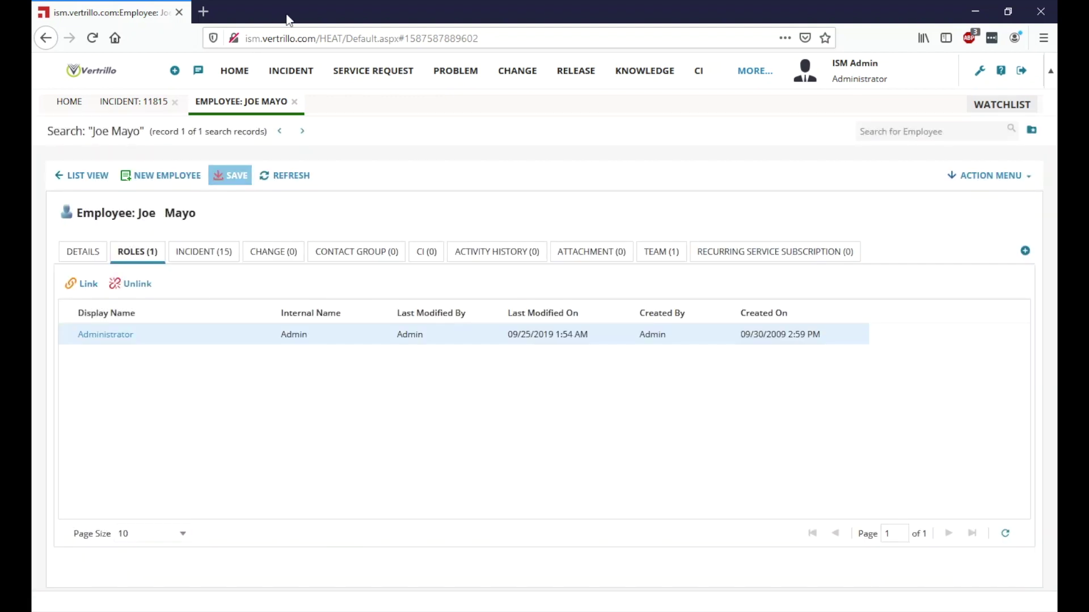
Step: Open a new private Firefox window for a second login
click(1043, 38)
click(907, 131)
key(alt+Tab)
Step: Load the ISM site in the private window and log in as the HR employee
click(368, 38)
key(ctrl+c)
key(Escape)
key(alt+Tab)
key(ctrl+v)
key(Return)
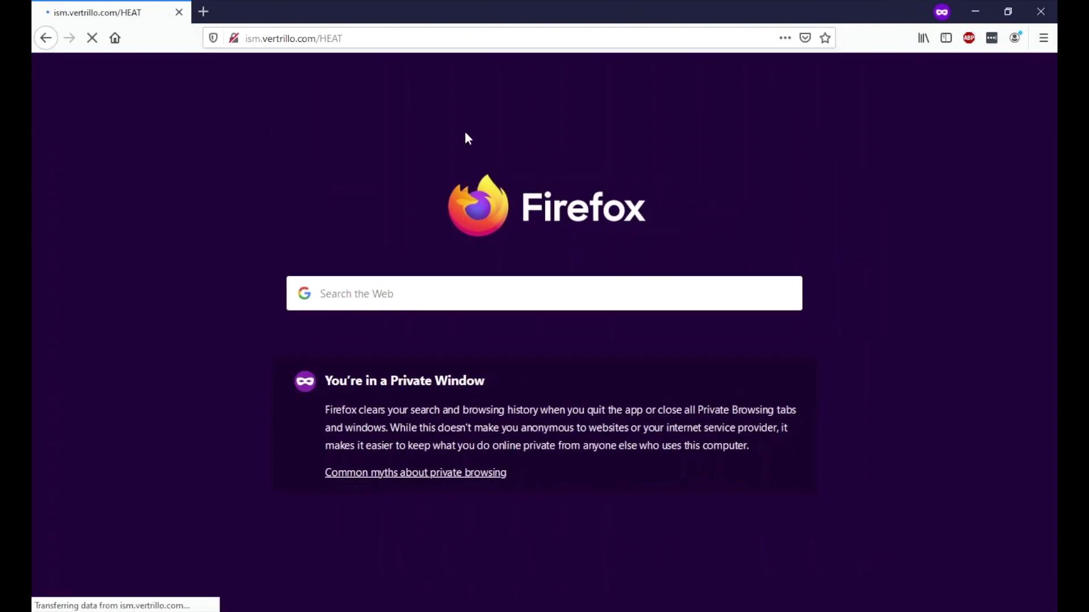
click(348, 299)
key(Tab)
key(Return)
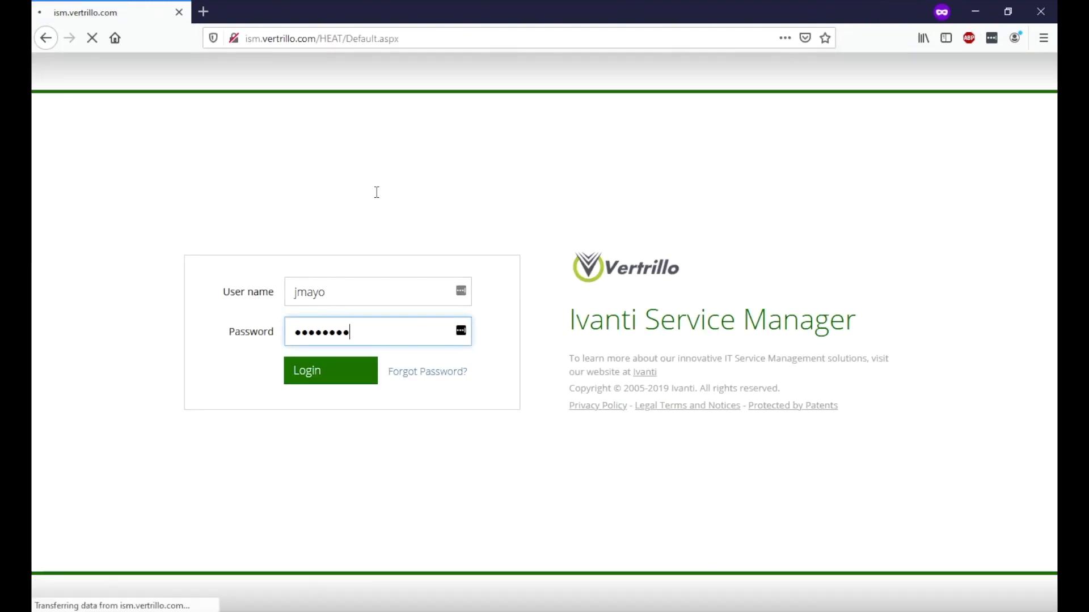
Step: Look up incident 11815 among all incidents
click(291, 70)
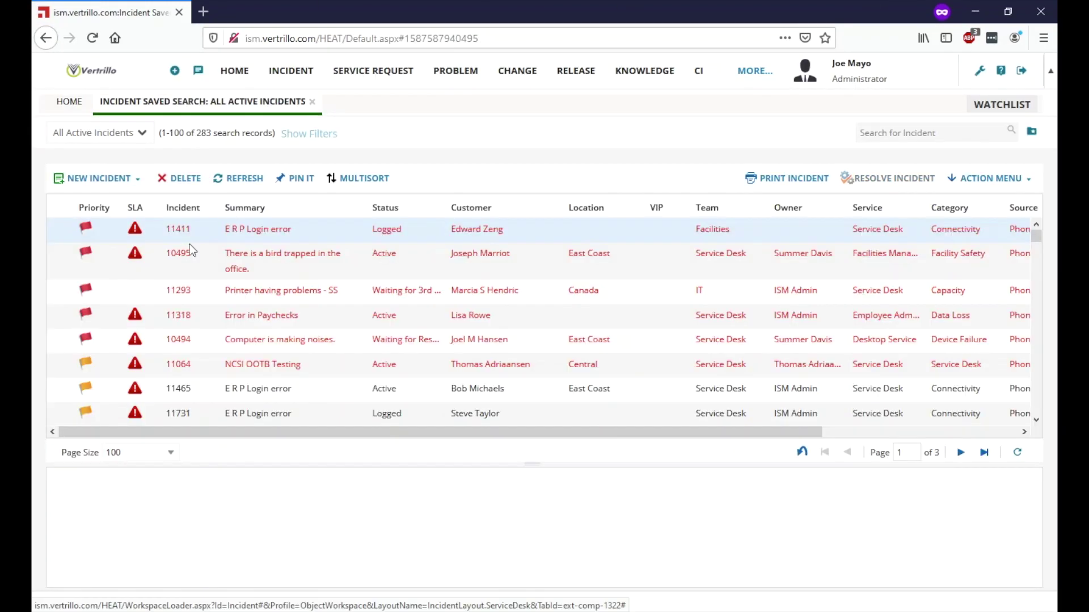
click(64, 133)
click(108, 174)
key(super)
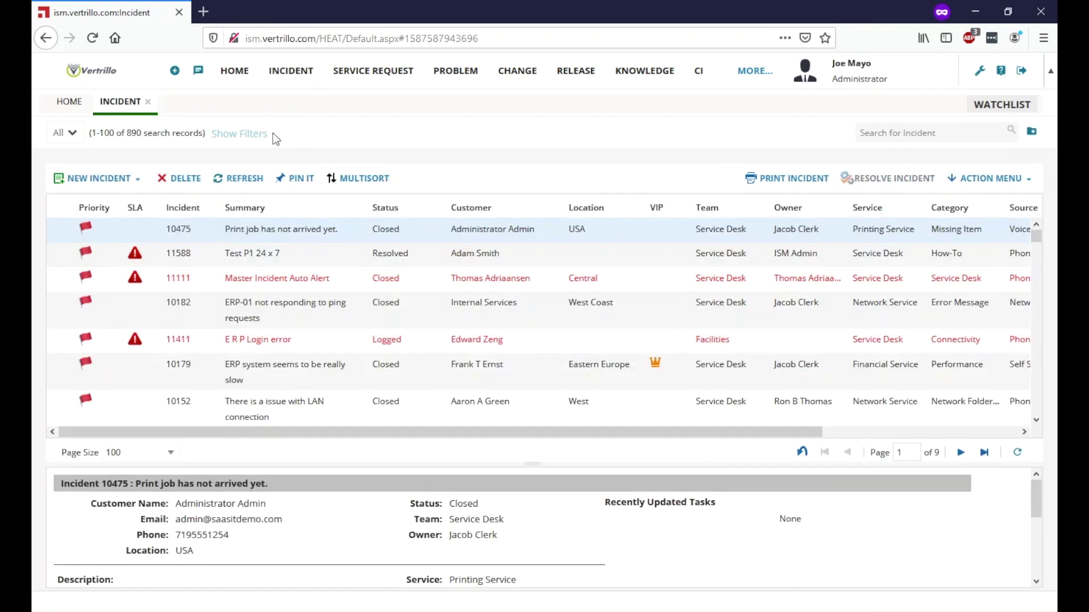
text(11815)
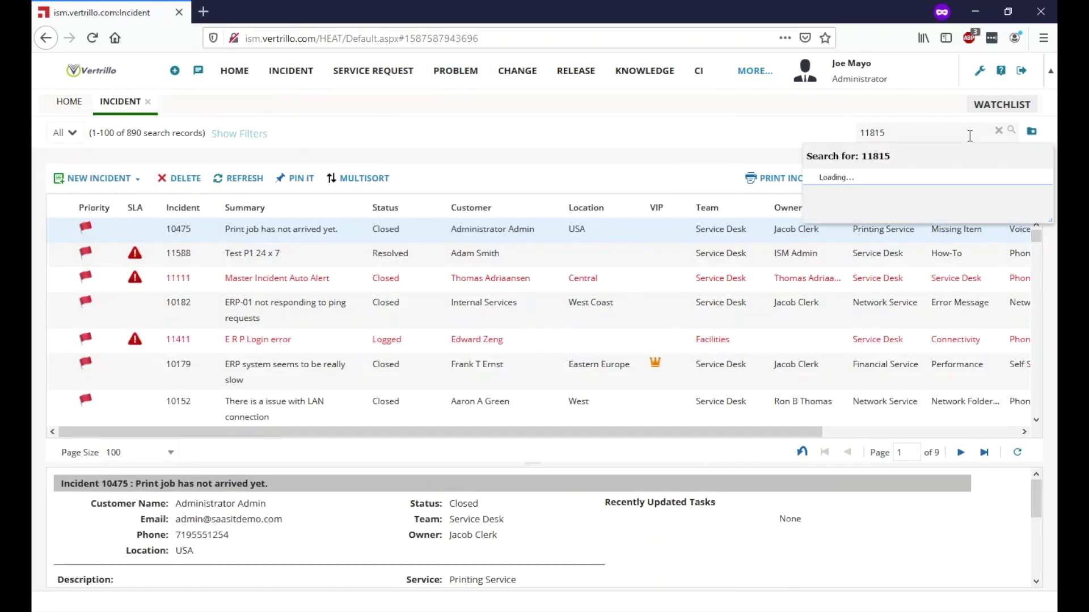
key(Return)
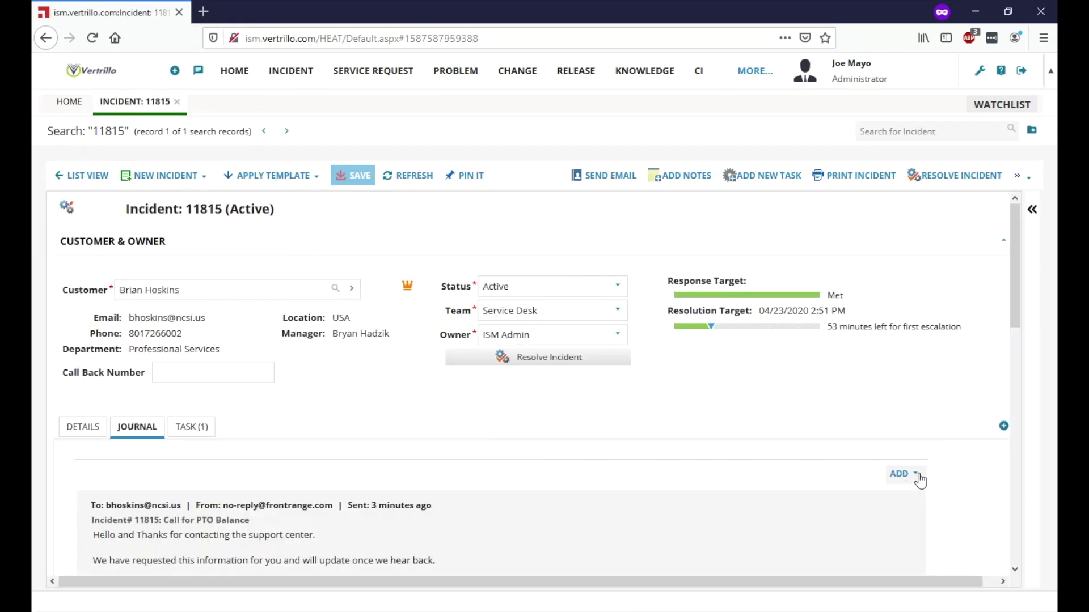
Step: Add a journal note that the customer has 32 hours remaining for the calendar year
click(904, 477)
click(910, 502)
text(Brian cur)
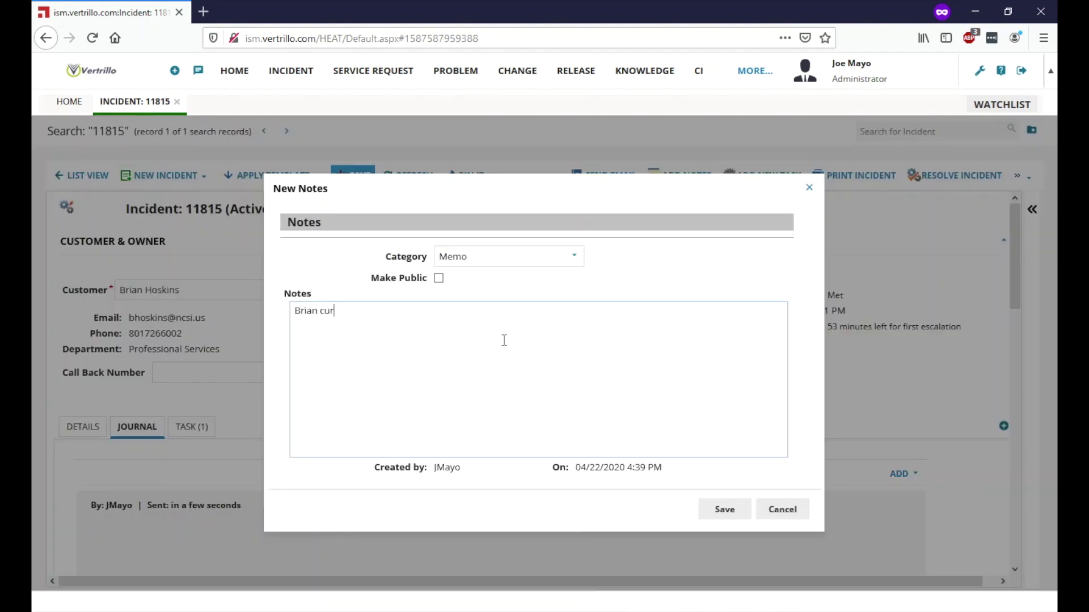
text(rently has 32 hours remaining for the calendar year)
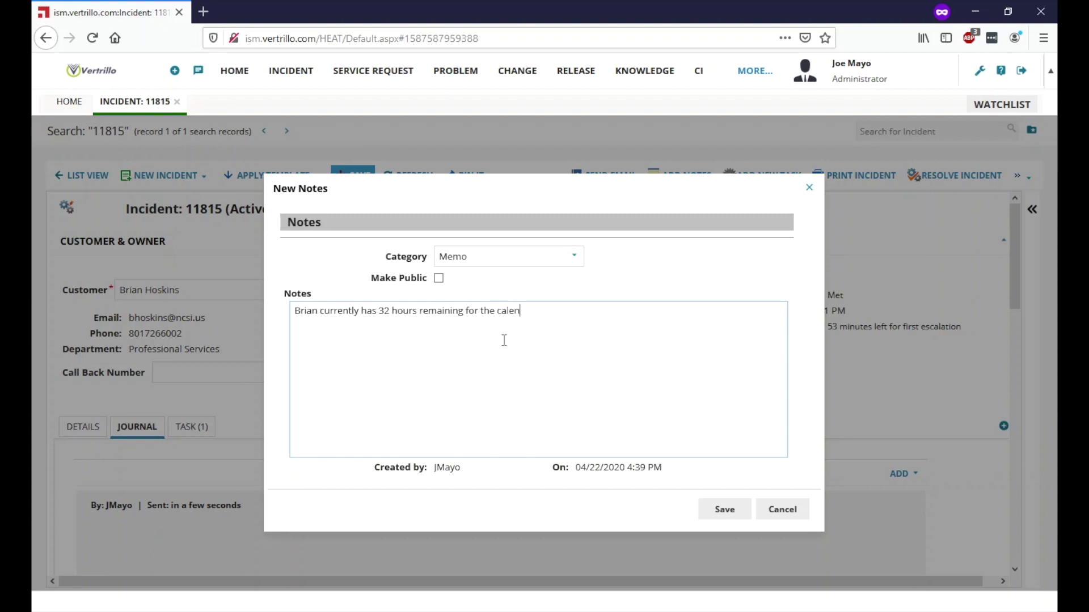
click(714, 512)
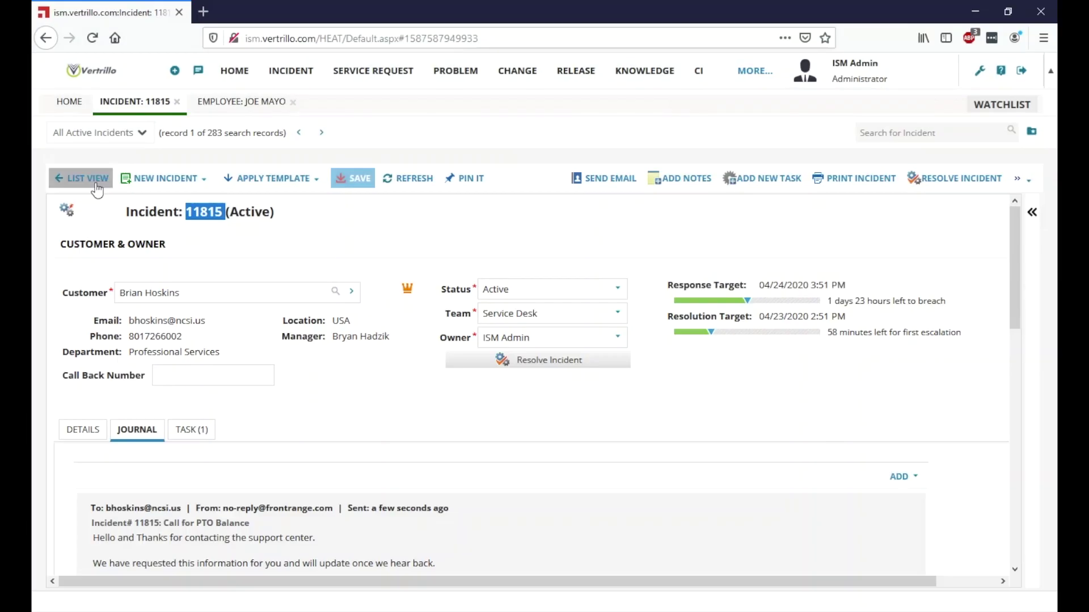
Step: Reopen incident 11815 in the administrator's session
click(77, 176)
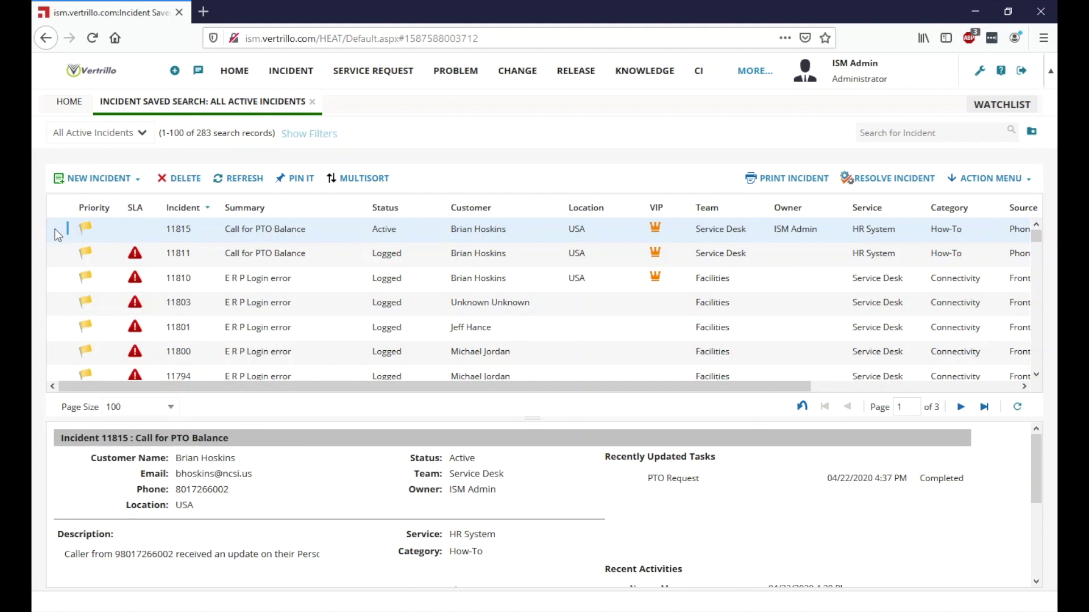
double_click(235, 226)
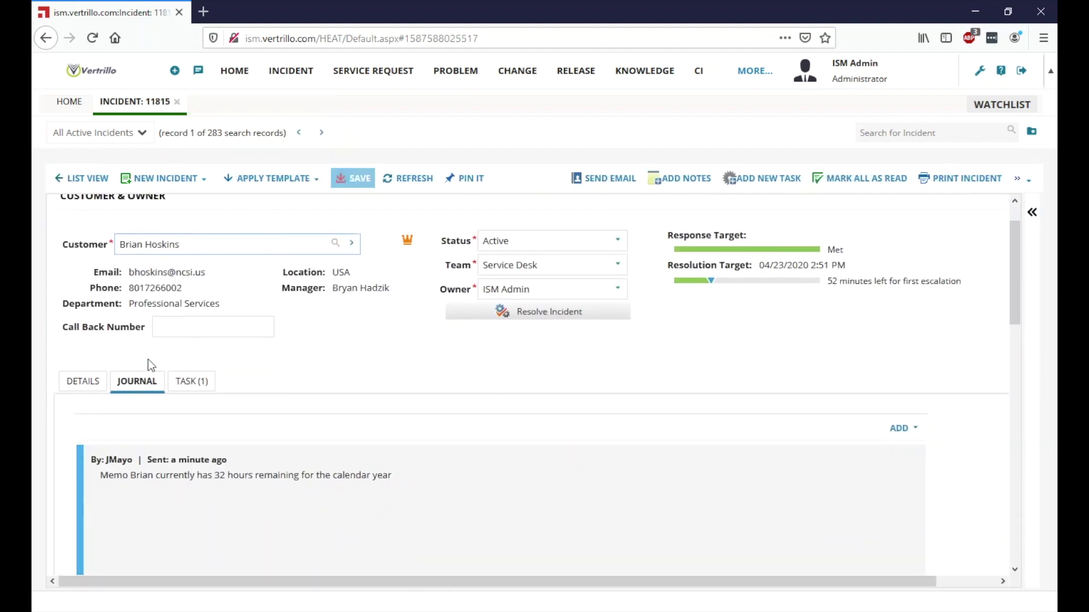
scroll(433, 363, down, 1)
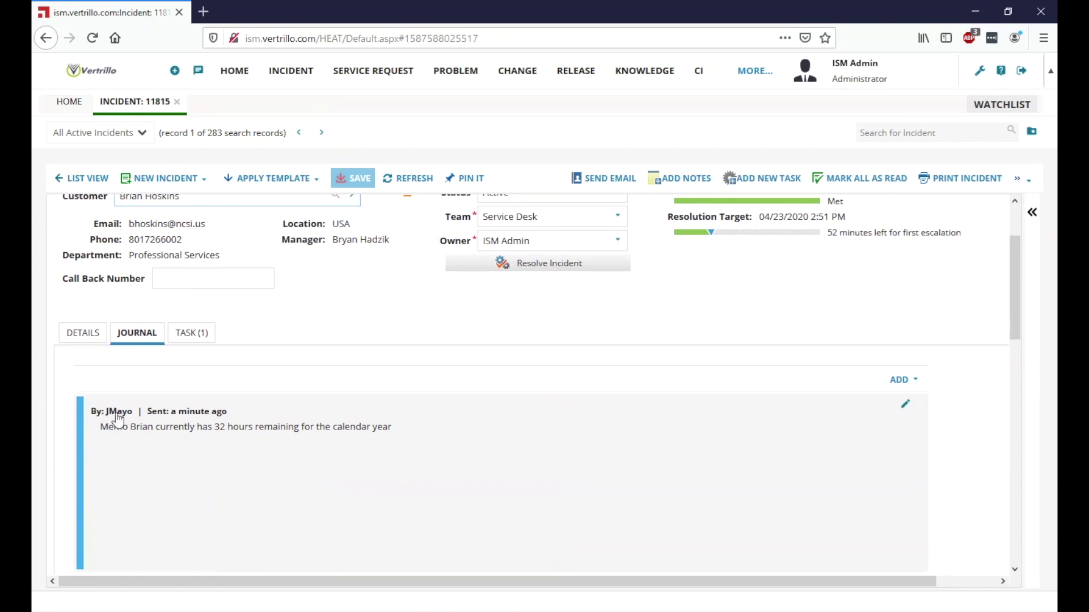
Step: Confirm the PTO Request task is completed, then open the journal's ADD choices
click(188, 335)
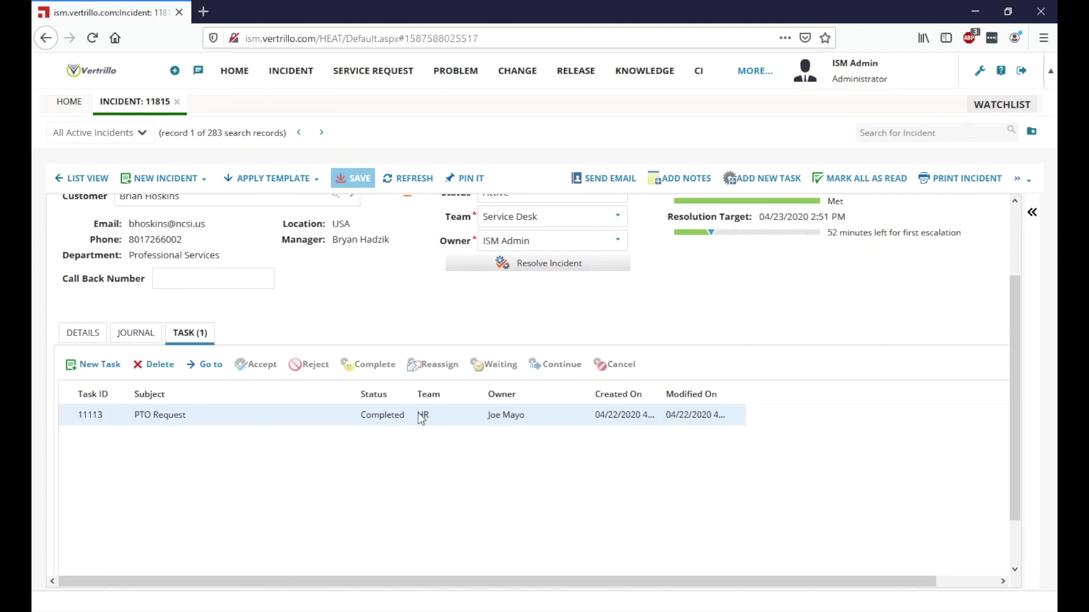
click(140, 334)
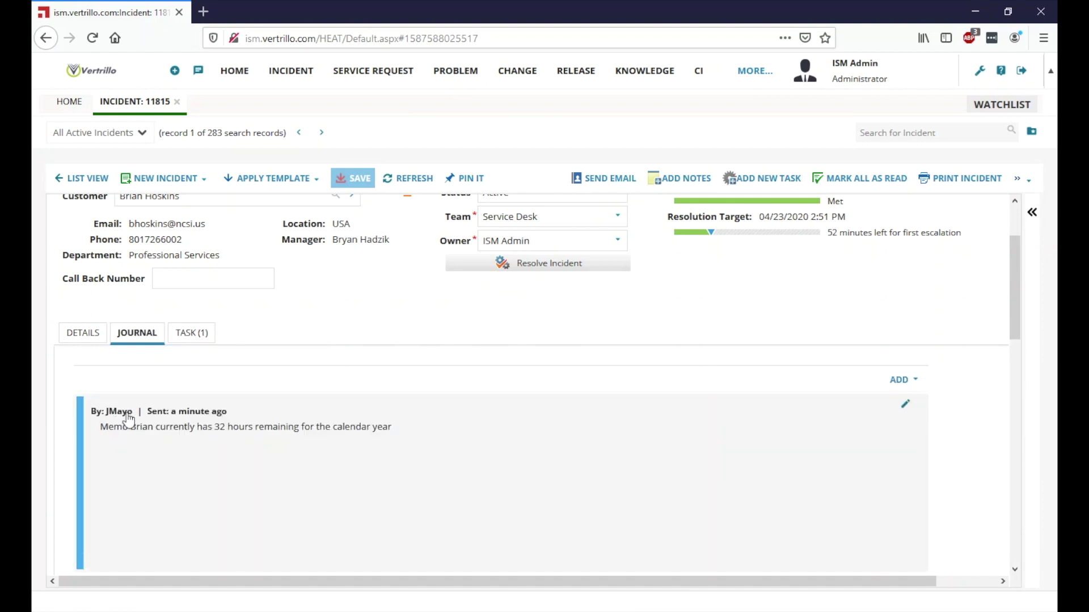
scroll(368, 312, down, 2)
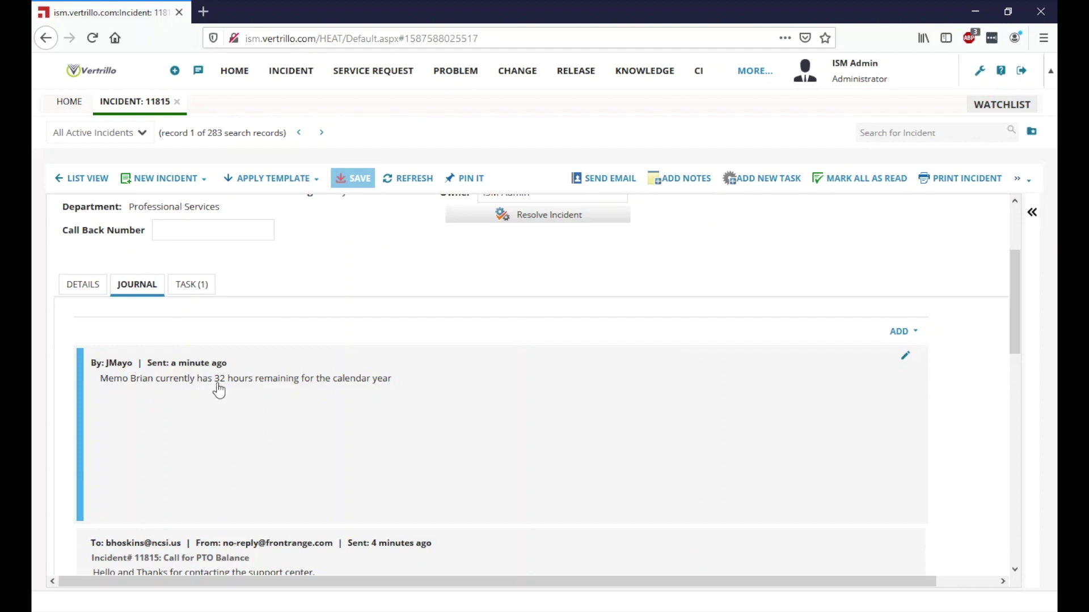
scroll(374, 354, up, 3)
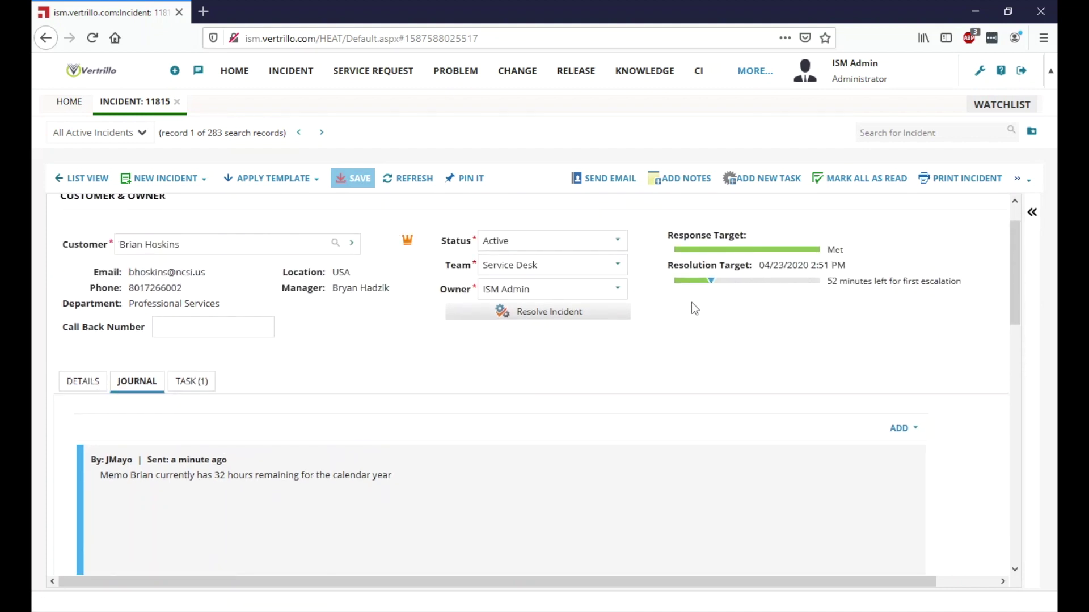
click(916, 429)
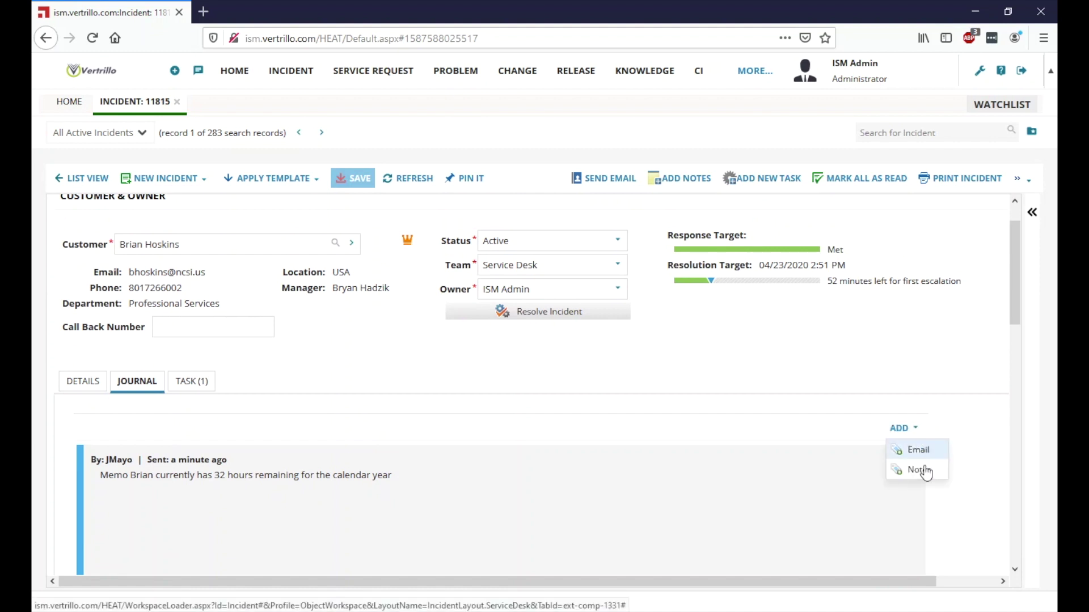
Step: Email the customer that they have 32 hours of PTO remaining for the year, ending with 'Thanks!'
click(923, 452)
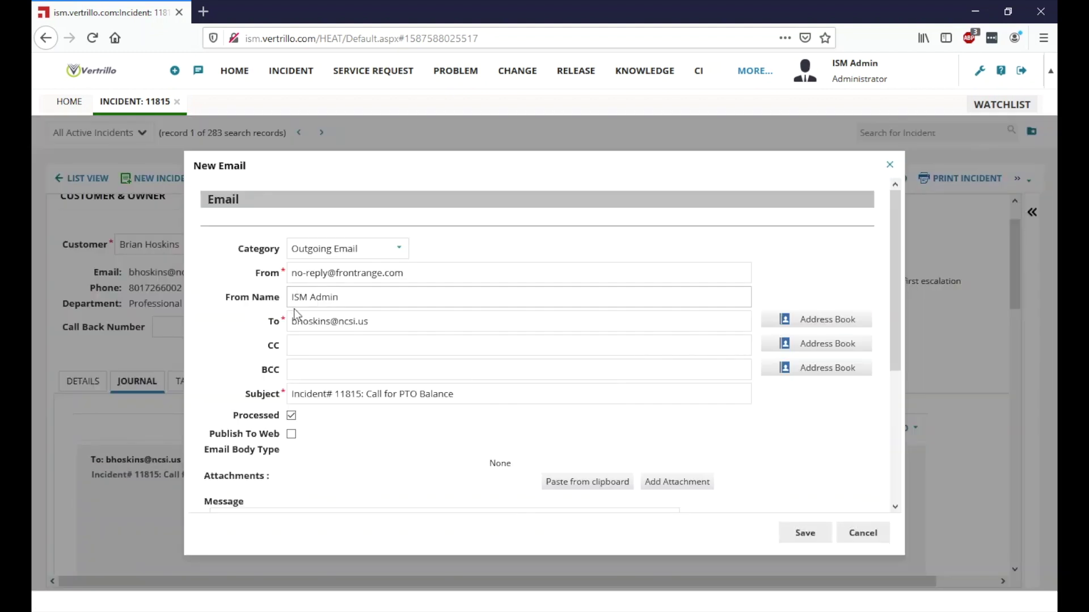
scroll(379, 458, down, 2)
text(Good Afternoon Brian,)
key(Return)
text(We are happy to report that you currently have 32 hours remaining of PTO for the year.)
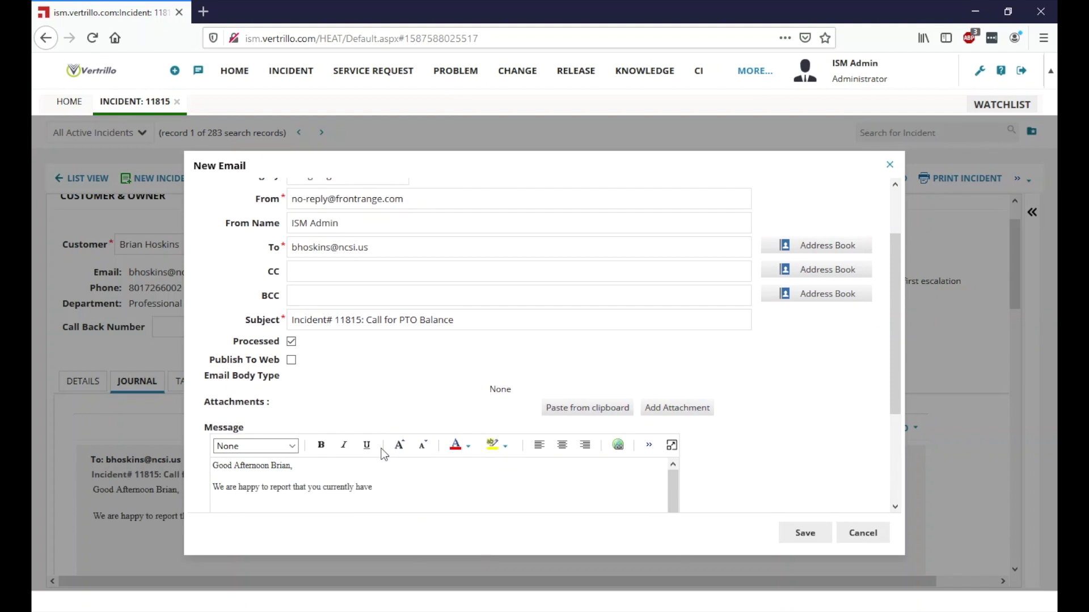
key(Return)
text(If you have any other questions please feel free to reach out and let us know.)
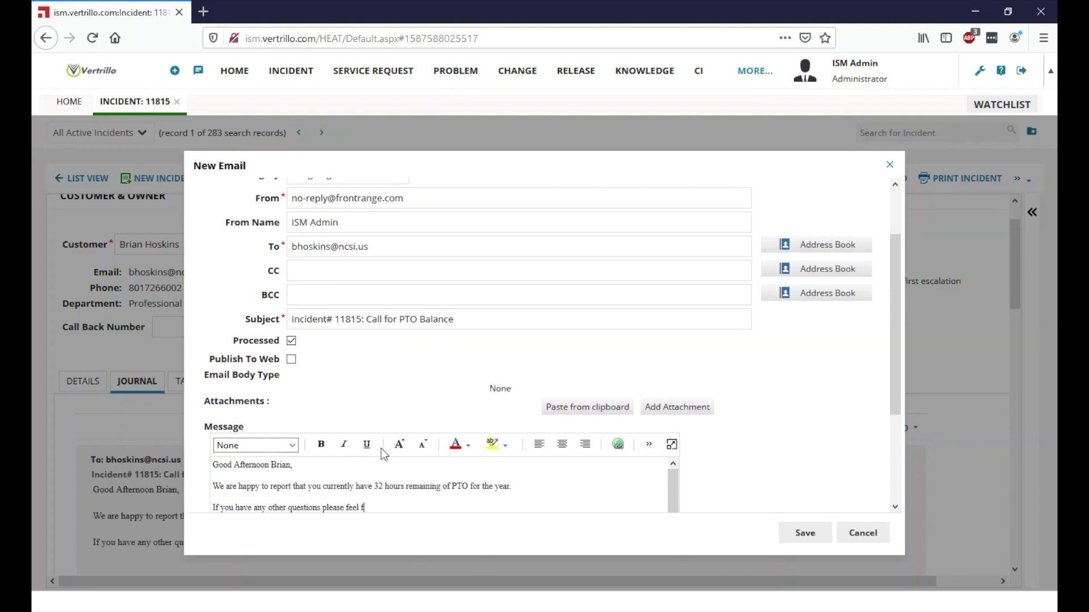
key(Return)
text(Thanks!)
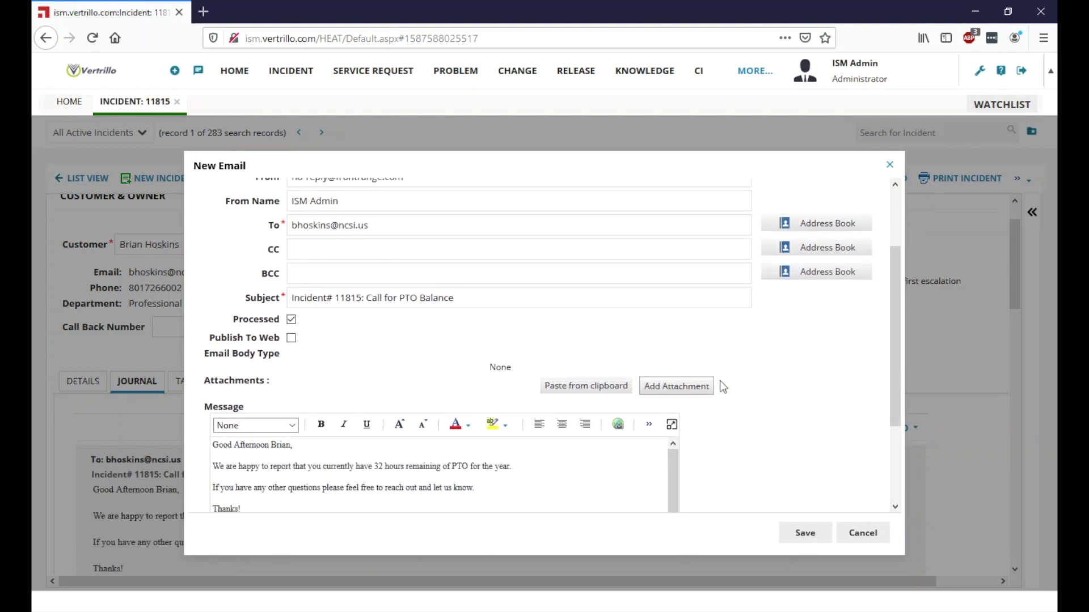
scroll(262, 423, down, 1)
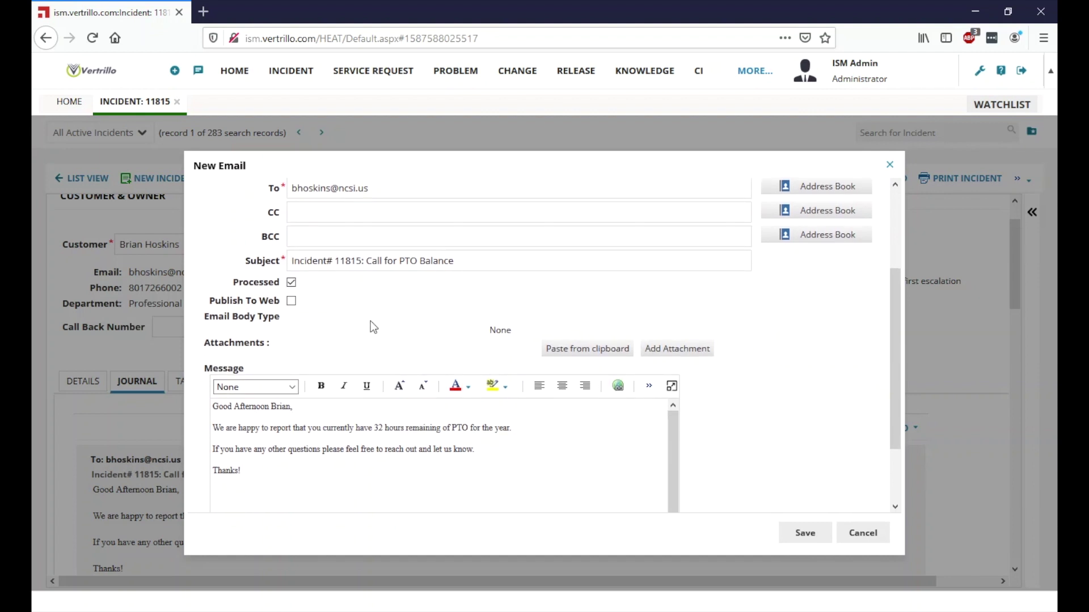
click(799, 532)
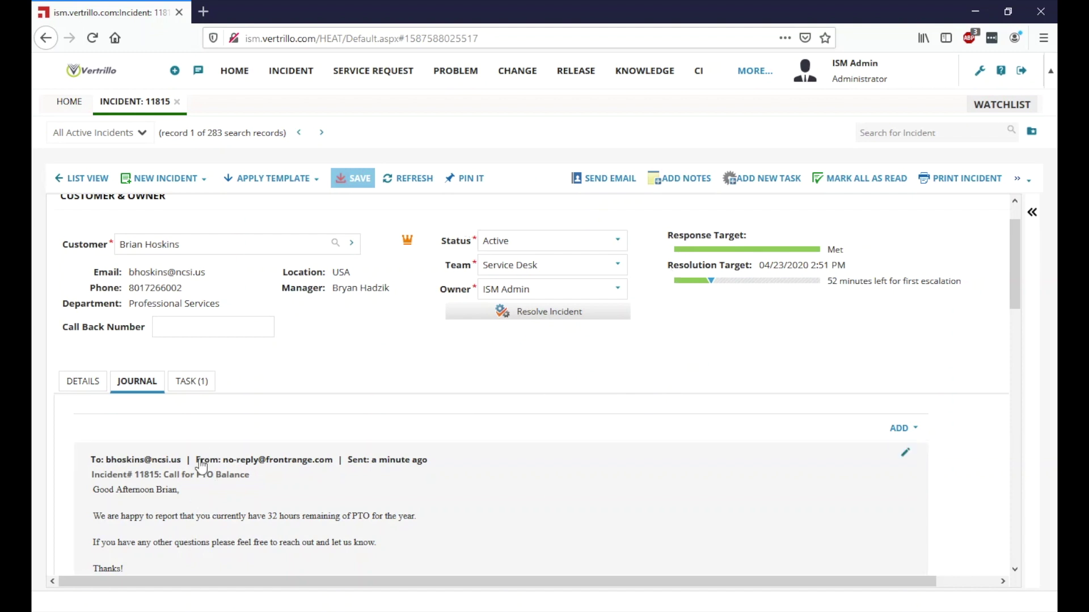
Step: Resolve incident 11815 with cause code Documentation Request and details 'Asked for details from HR'
click(519, 319)
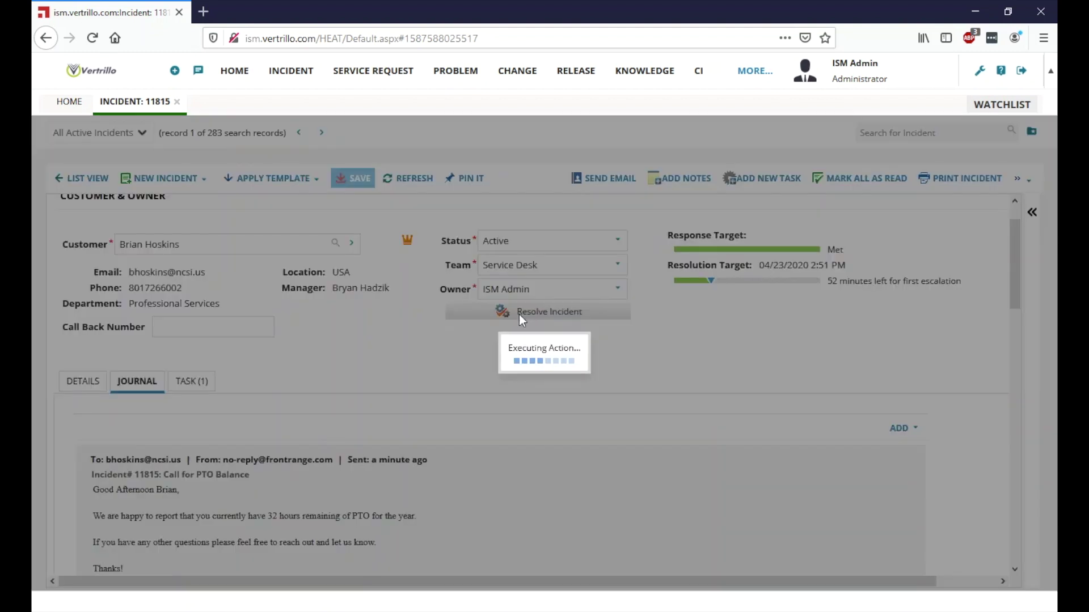
click(660, 303)
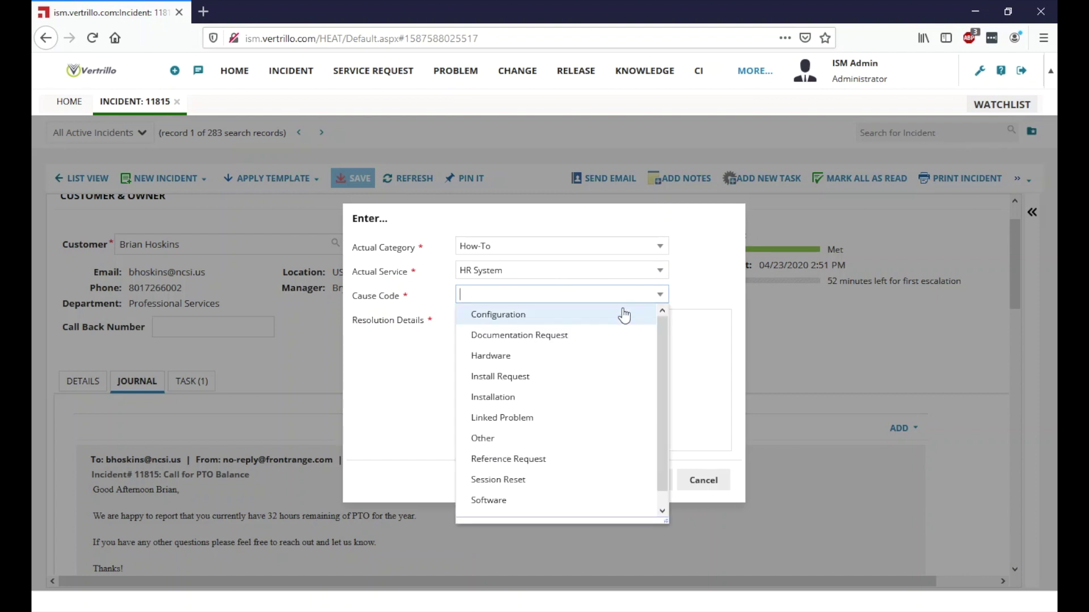
click(581, 337)
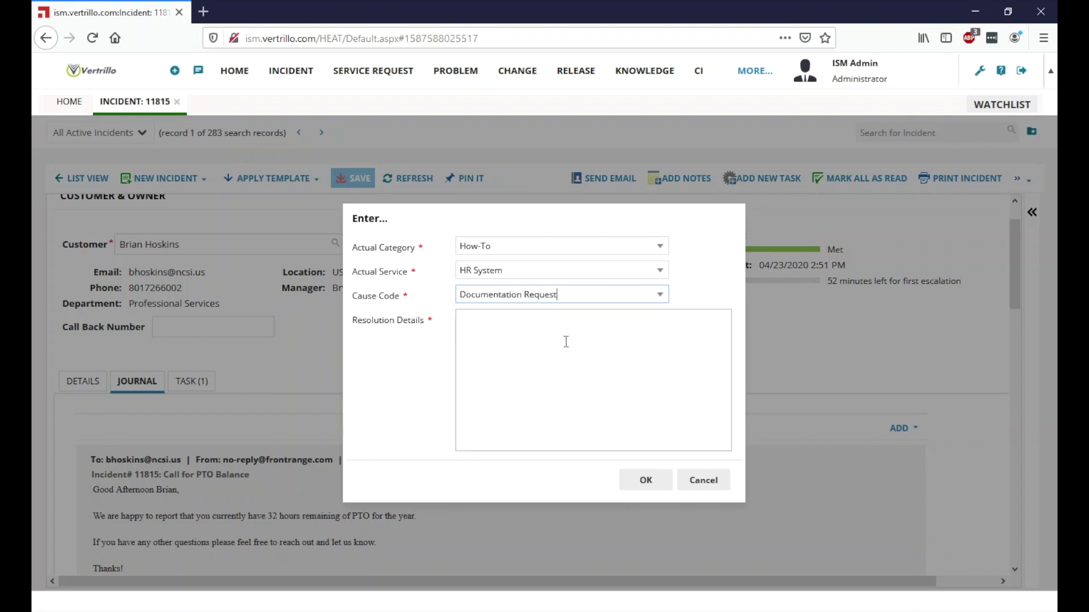
click(546, 322)
text(Asked for de)
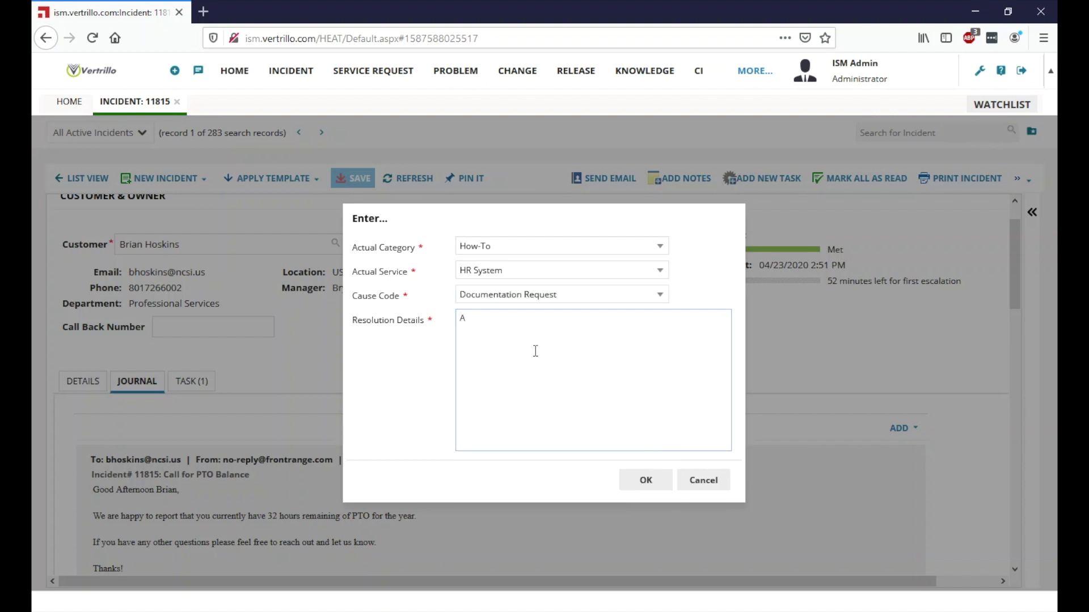
text(tails from HR)
click(646, 480)
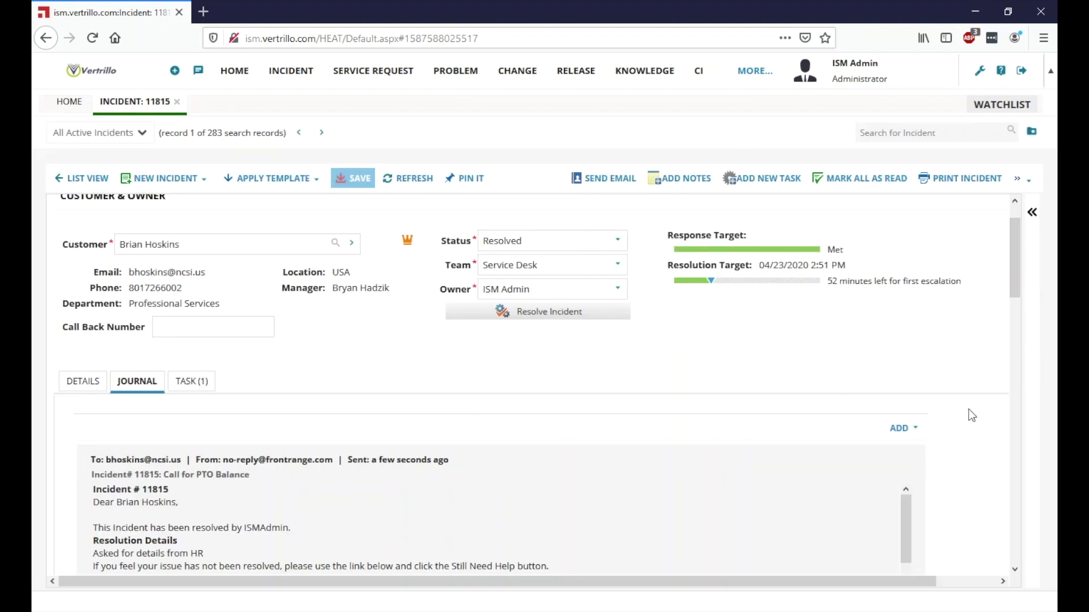
Step: Read through the logged resolution email in the journal, then return to incident 11815's details showing its Resolved audit info
scroll(972, 416, down, 1)
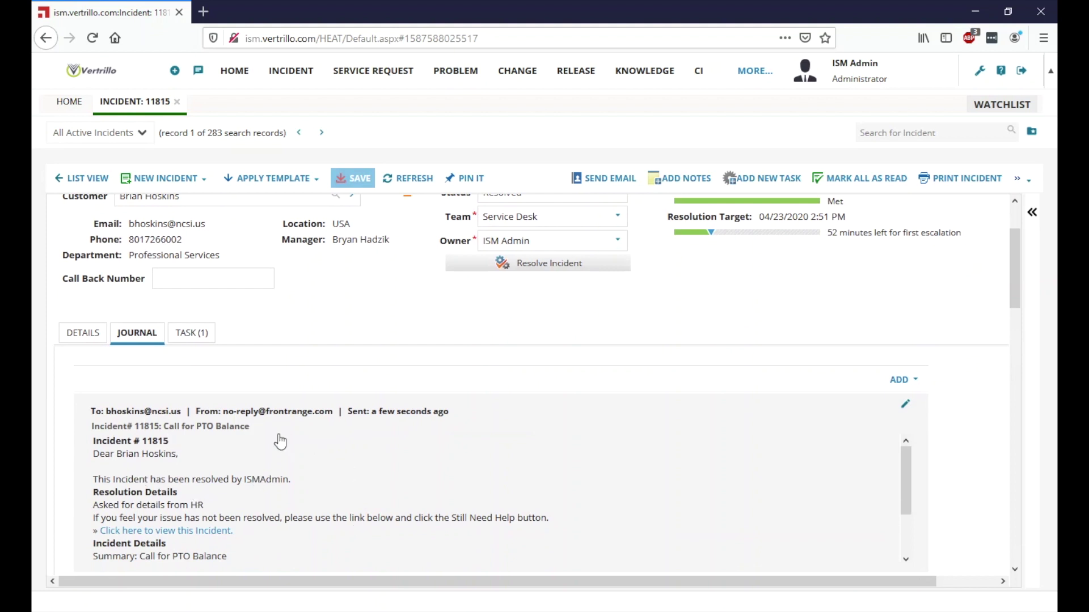
scroll(266, 471, down, 1)
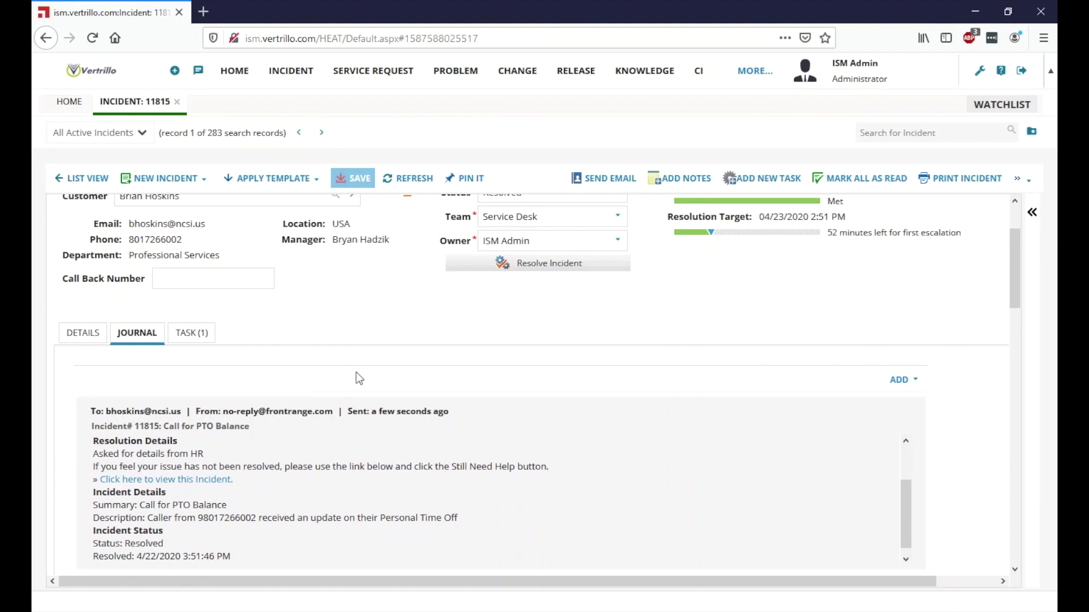
scroll(908, 455, up, 3)
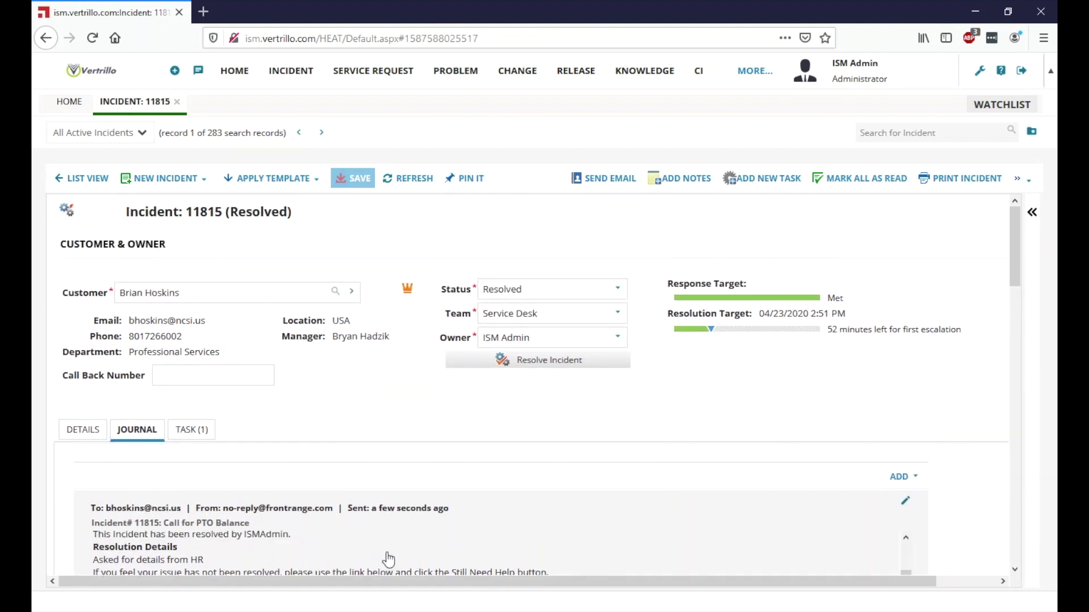
click(84, 430)
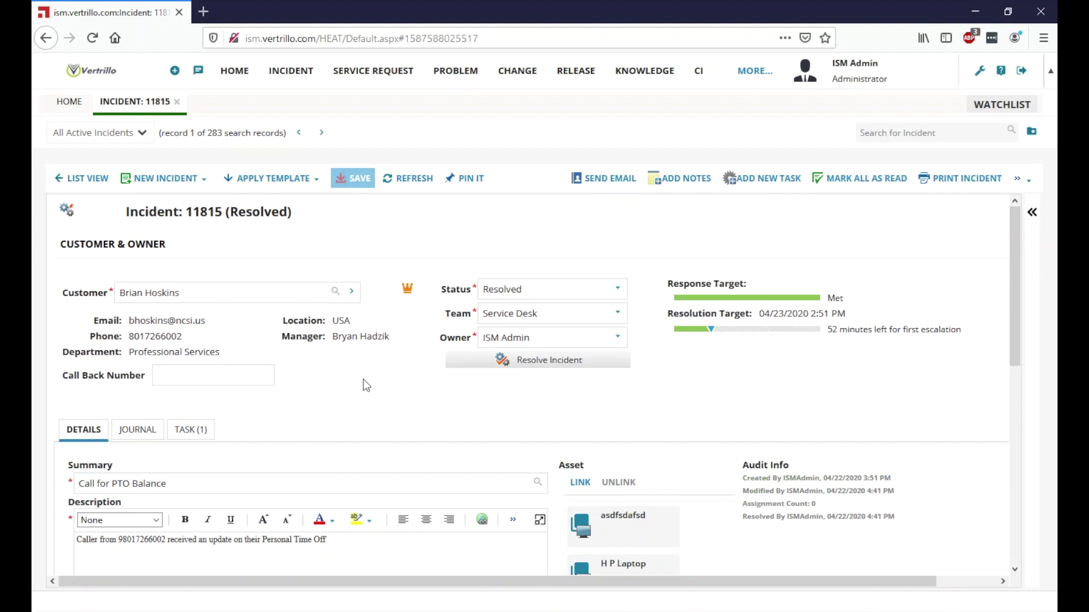